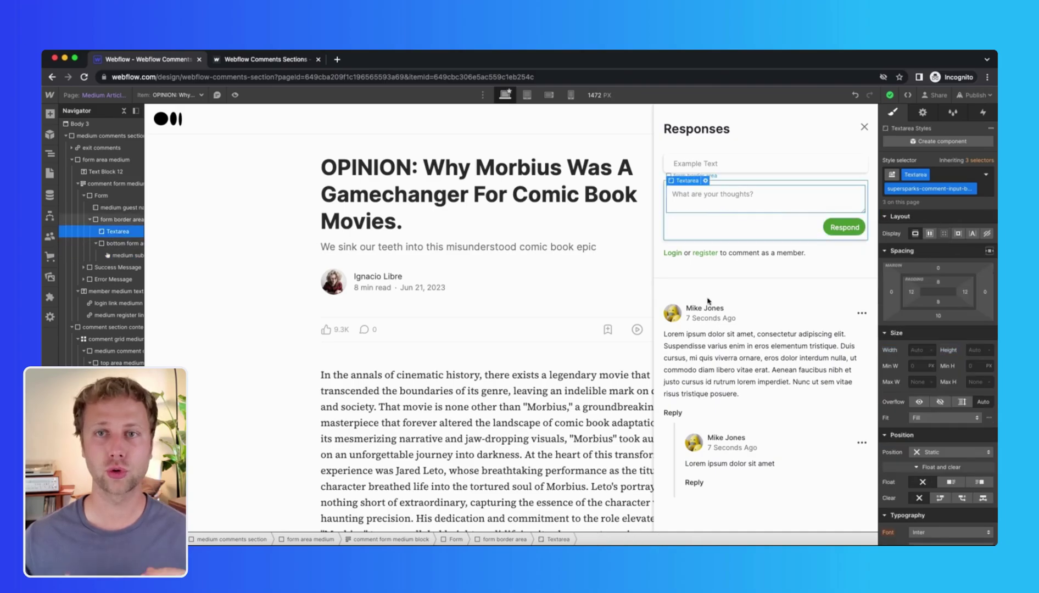
Step: Inspect the Medium comment's text, top area and Reply link, and show the Reply link's interactions
left_click(714, 351)
left_click(682, 313)
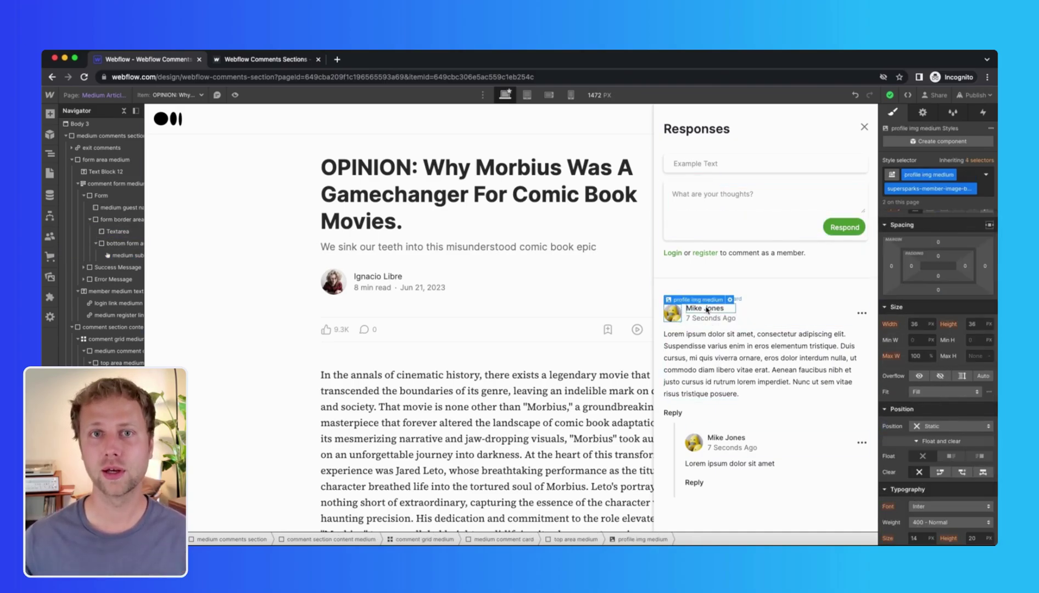
left_click(672, 413)
key("h")
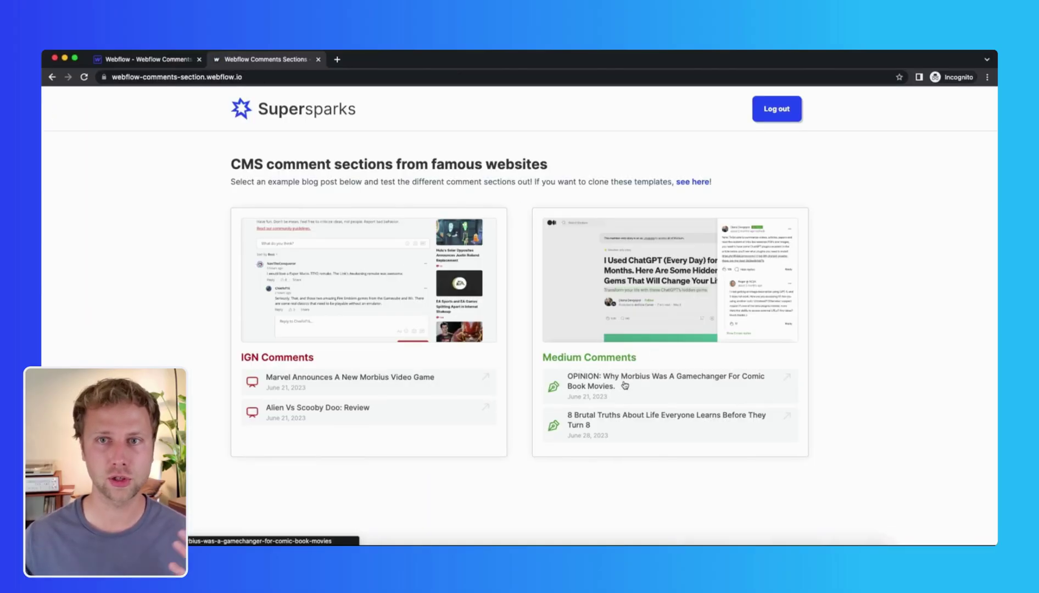
Step: Log in as a member and post a reply to the second guest comment on the Morbius article
left_click(556, 448)
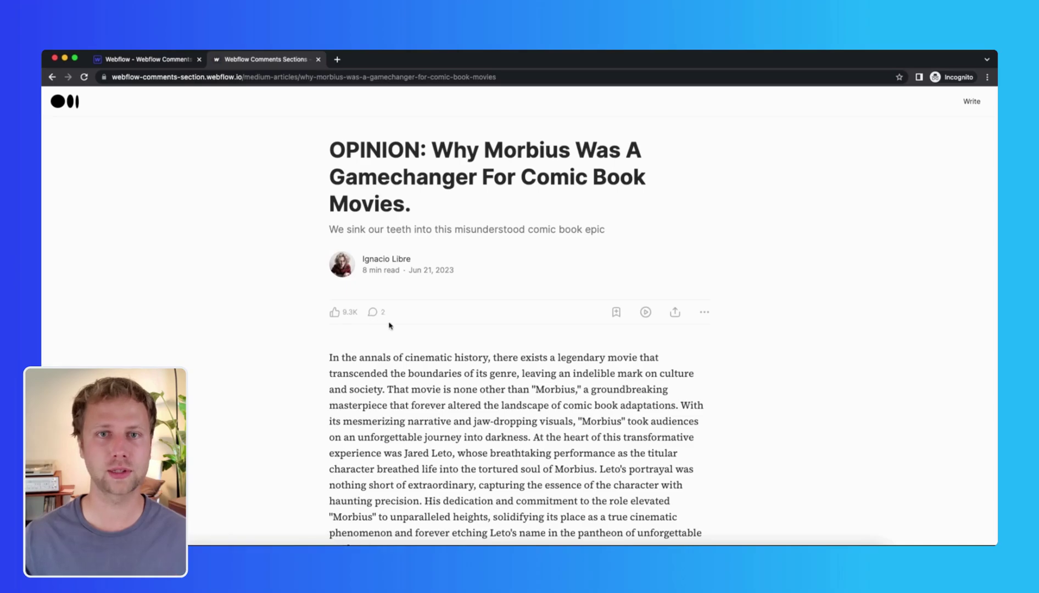
left_click(377, 313)
left_click(792, 391)
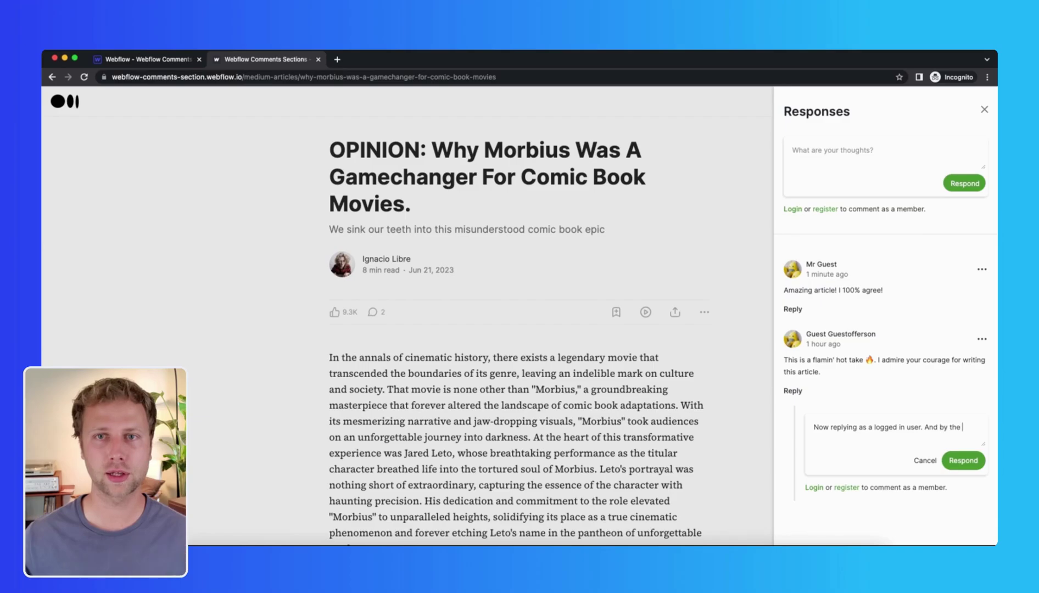
left_click(954, 457)
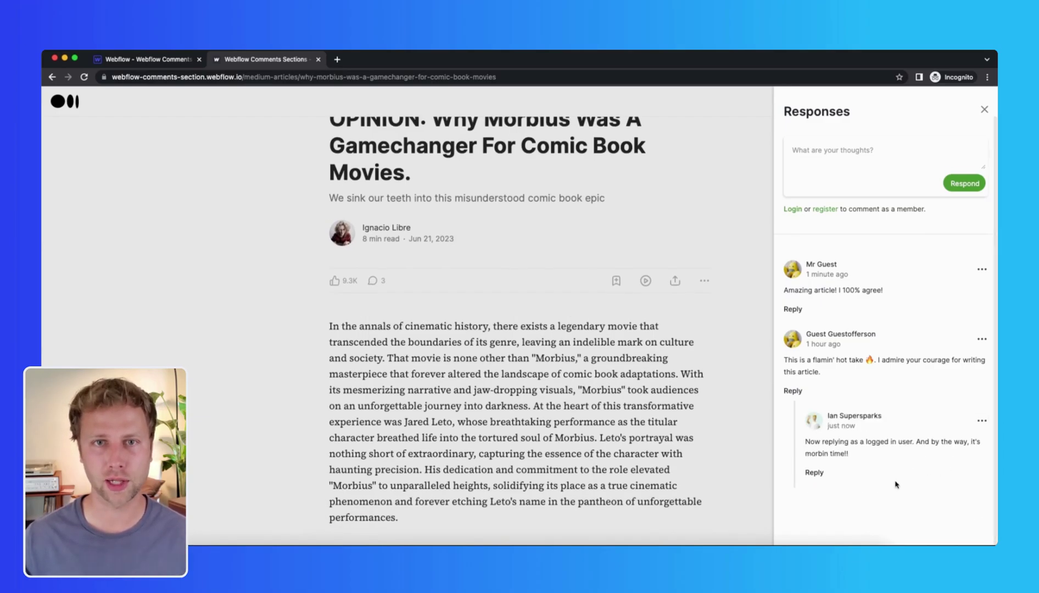
Step: Close the responses panel and scroll the Halloween Retires review down to its comments
left_click(540, 293)
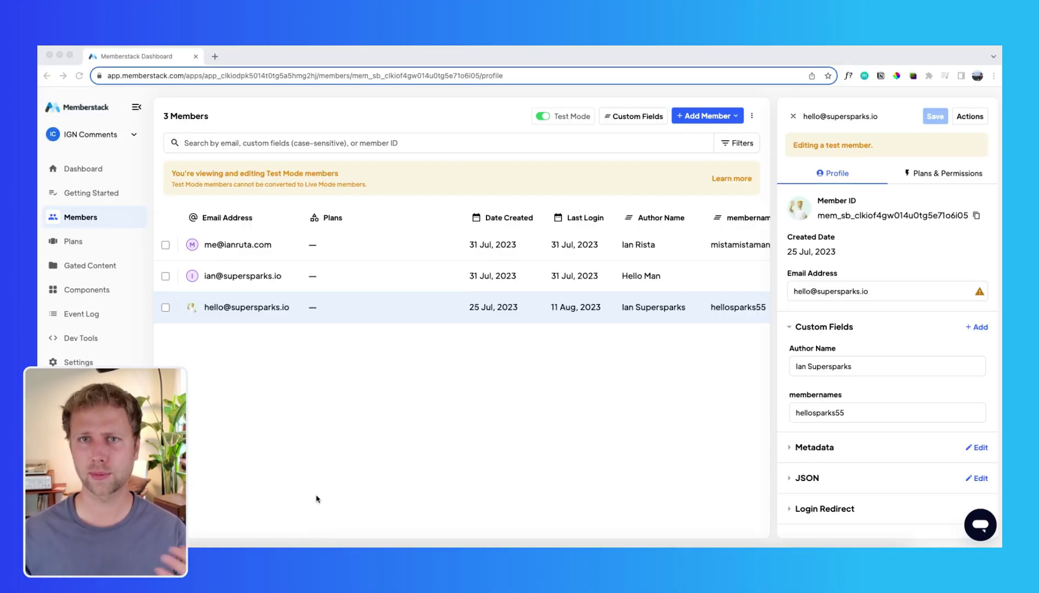
left_click(360, 475)
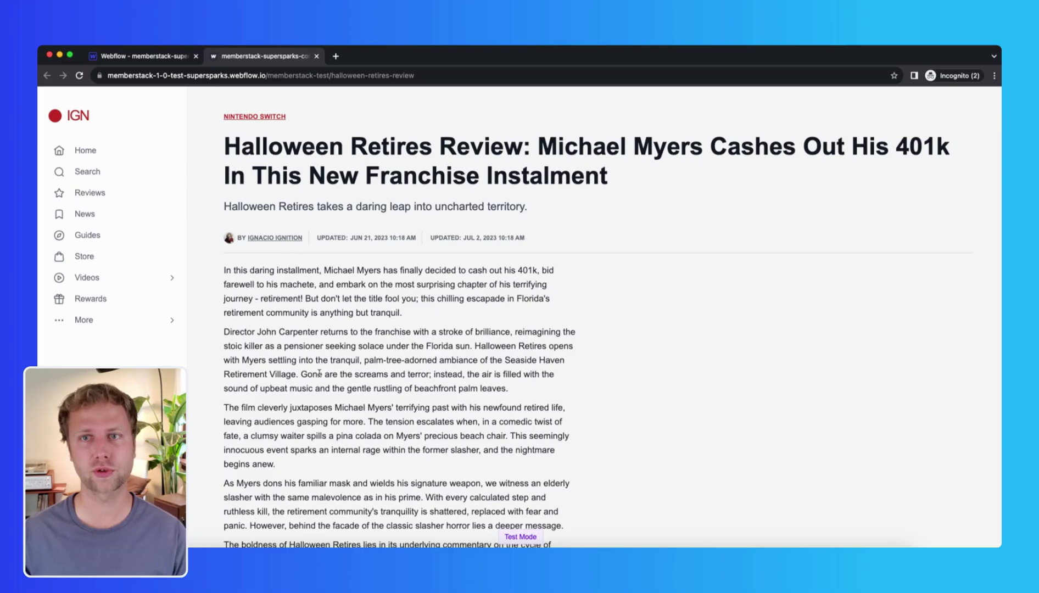
scroll(291, 352, "down", 20)
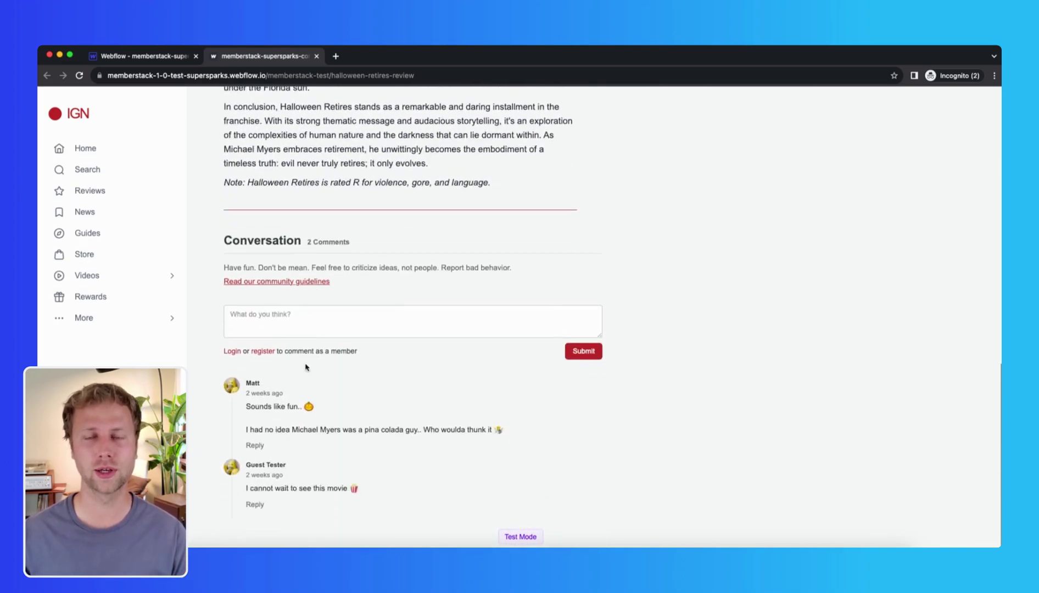
left_click(291, 323)
type("Another comment as a logged in")
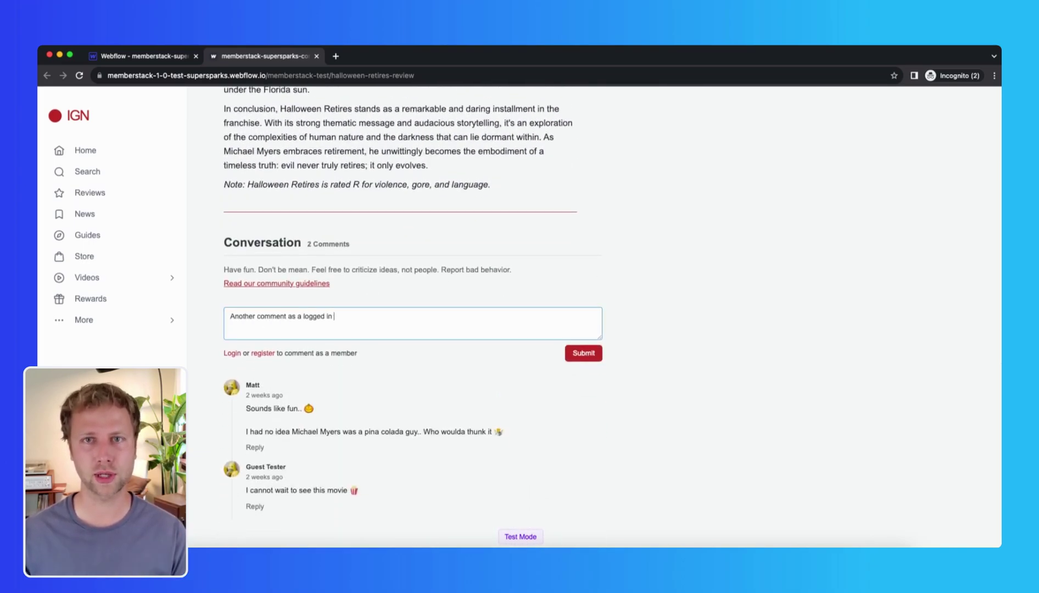
type(" user. This time through Memberstack!")
left_click(583, 353)
scroll(362, 394, "down", 2)
left_click(281, 373)
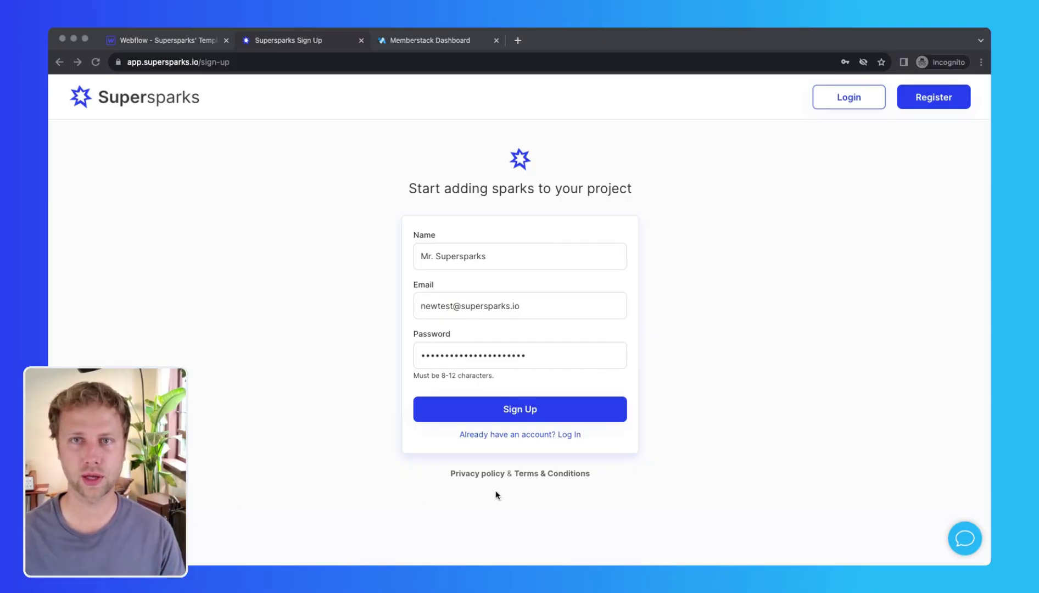
Step: Sign up for Supersparks, authorize the Template Demo Webflow site, and start adding a spark
left_click(442, 416)
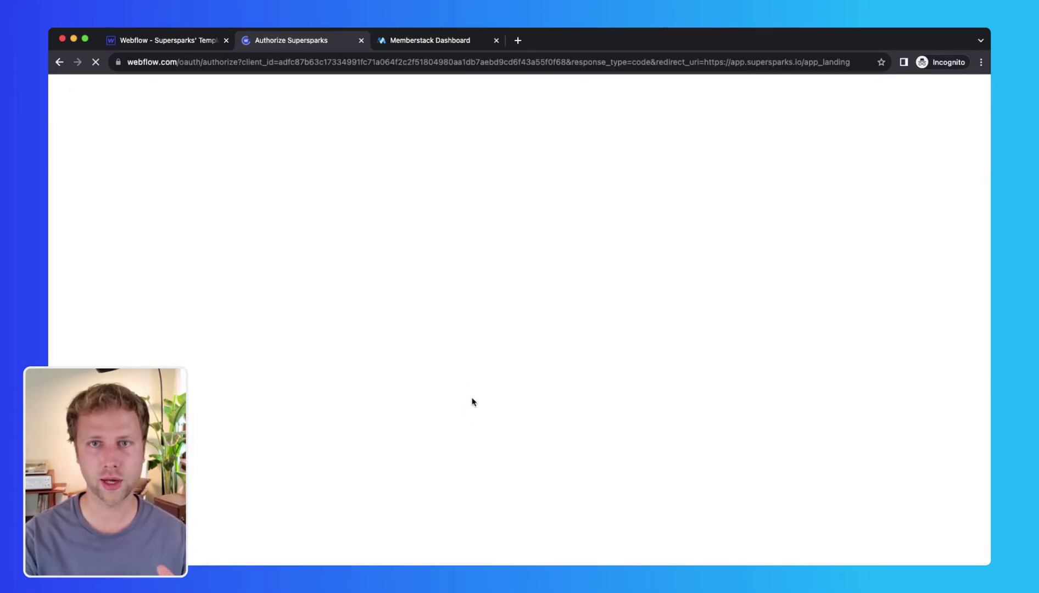
scroll(579, 330, "down", 2)
left_click(580, 367)
left_click(846, 537)
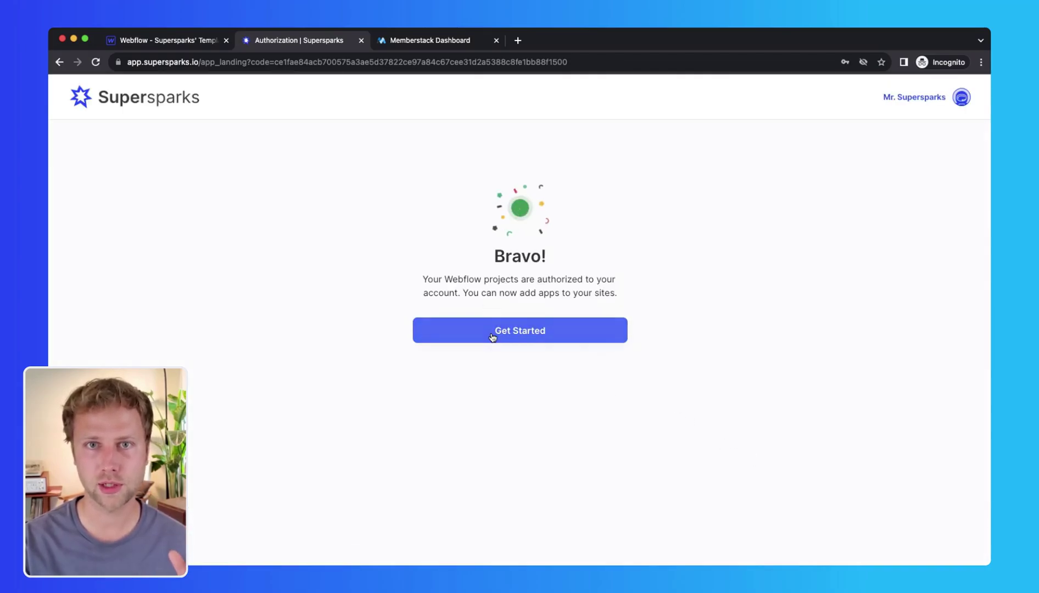
left_click(492, 333)
left_click(765, 167)
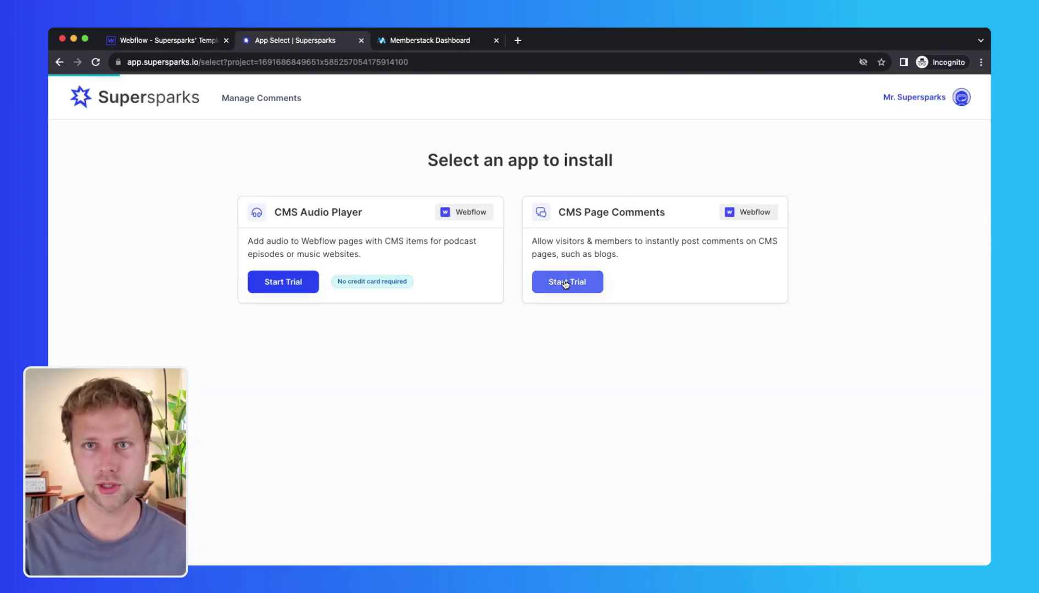
Step: Start the CMS Page Comments trial with the Start From Template installation option
left_click(568, 283)
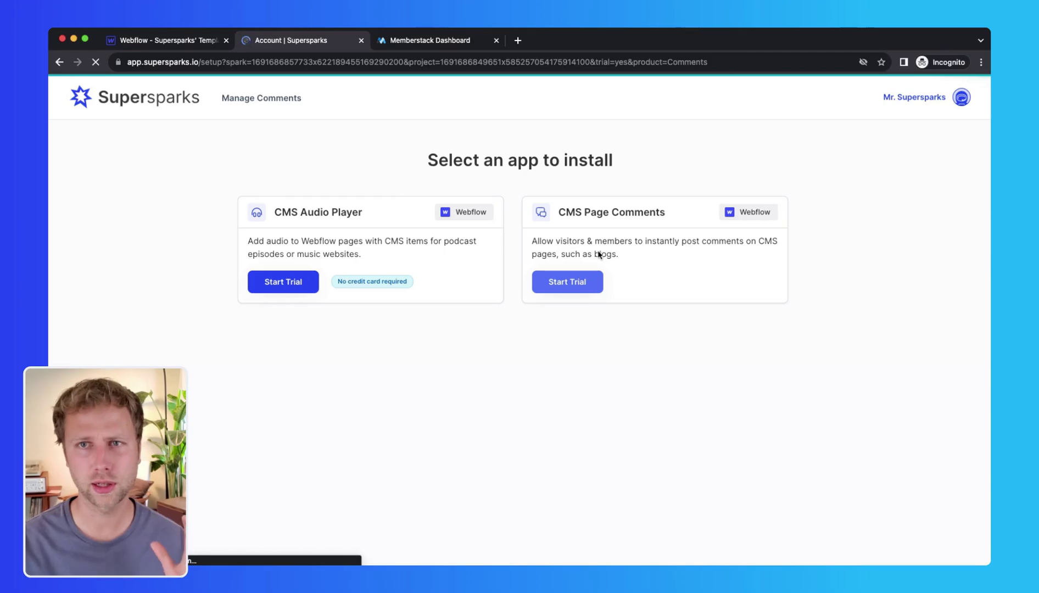
left_click(780, 146)
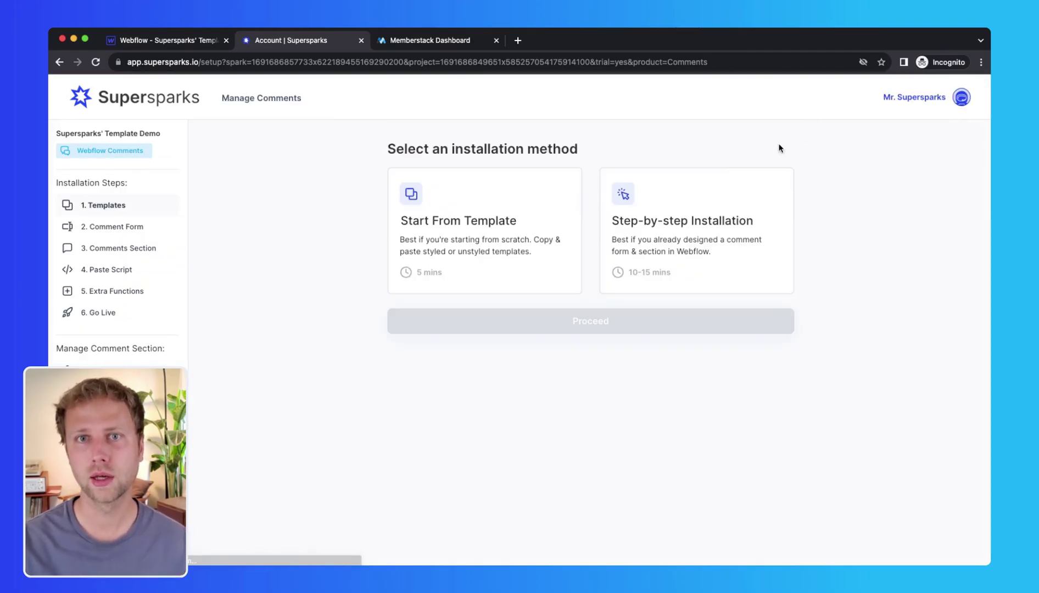
left_click(457, 264)
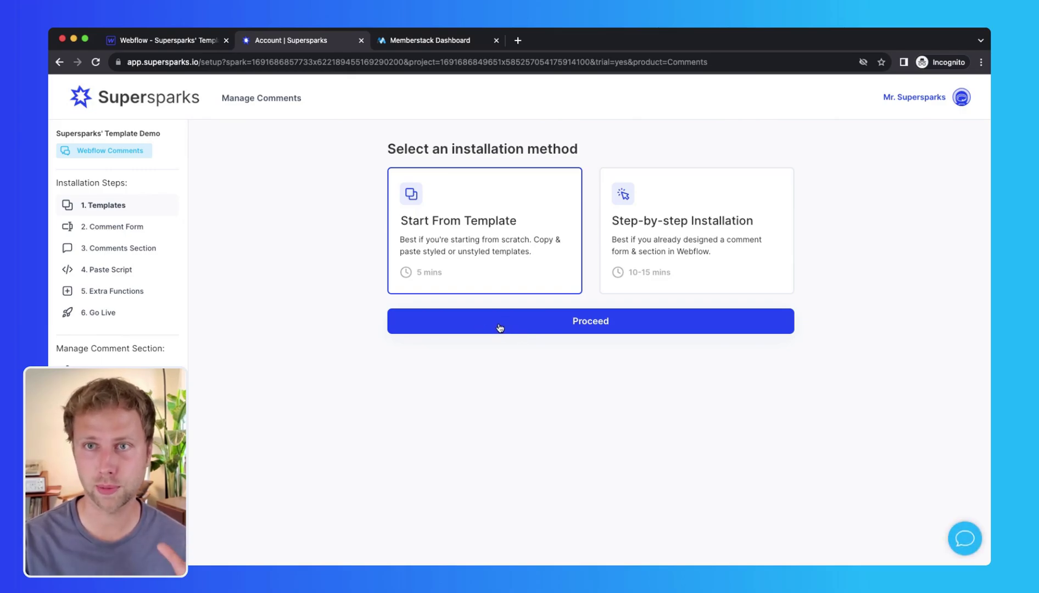
left_click(500, 328)
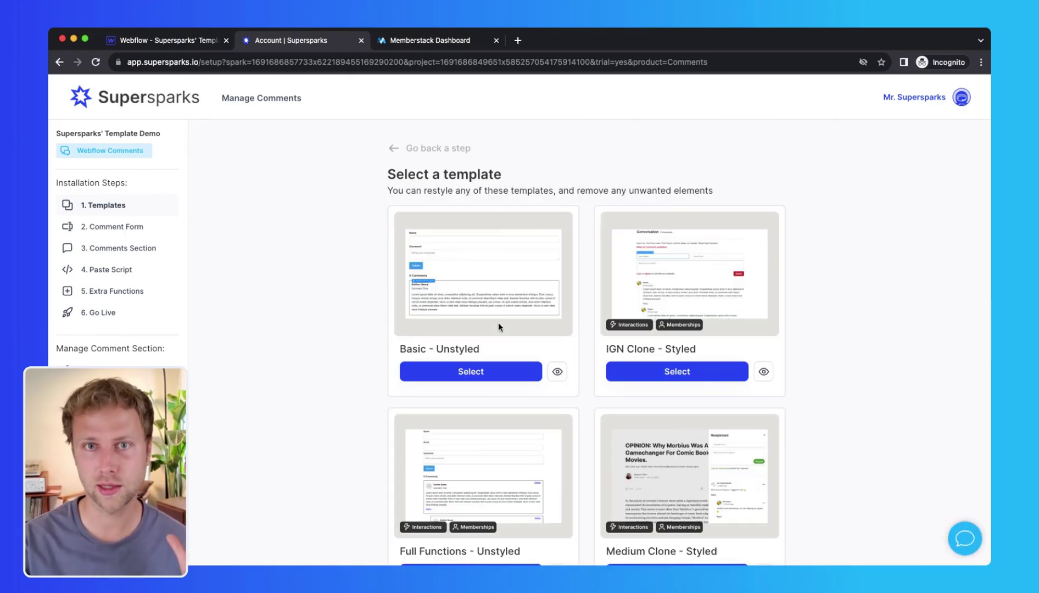
Step: Preview the Basic - Unstyled comment template
scroll(499, 328, "down", 3)
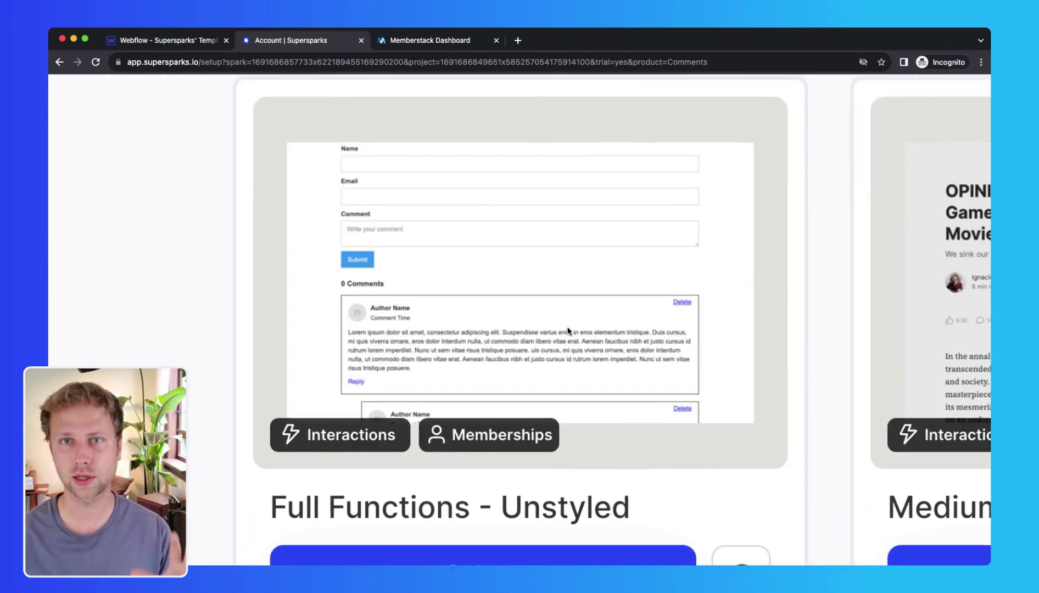
scroll(569, 296, "down", 1)
scroll(569, 296, "up", 1)
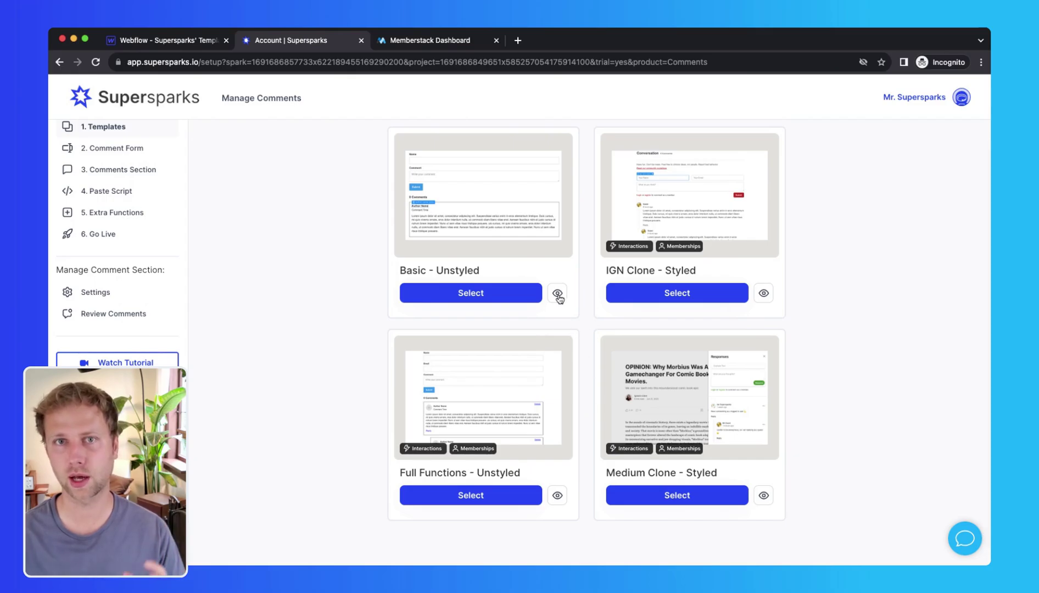
left_click(558, 294)
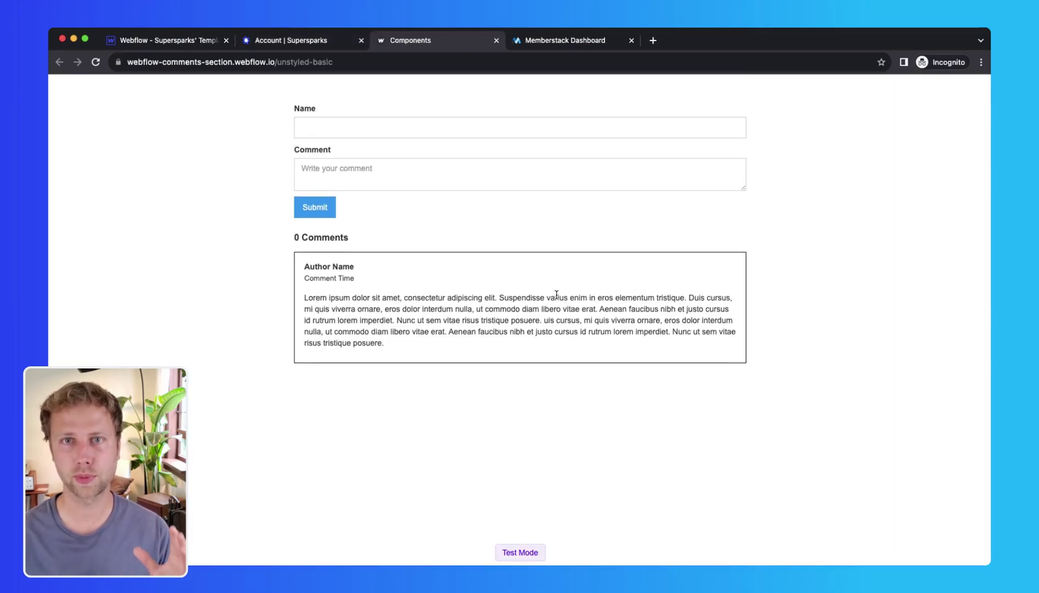
left_click(311, 44)
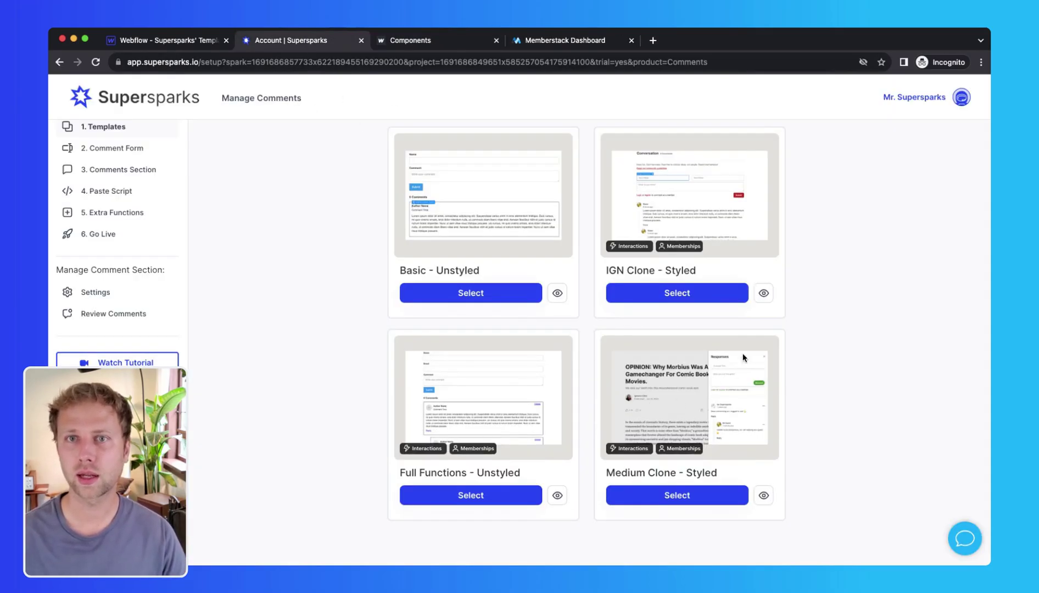
Step: Preview the IGN Clone - Styled template and try its reply form
left_click(764, 294)
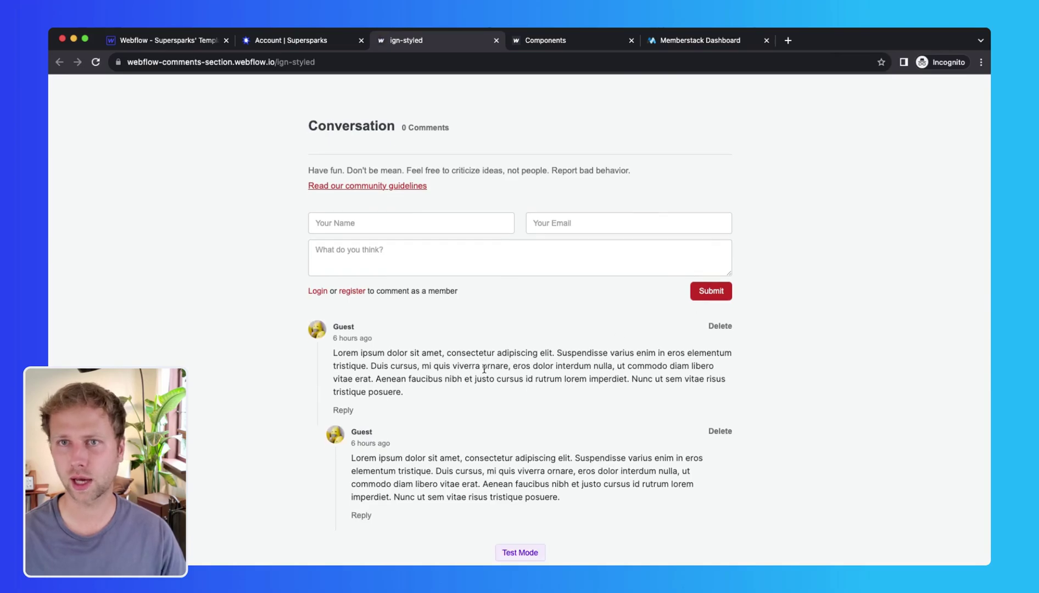
left_click(344, 414)
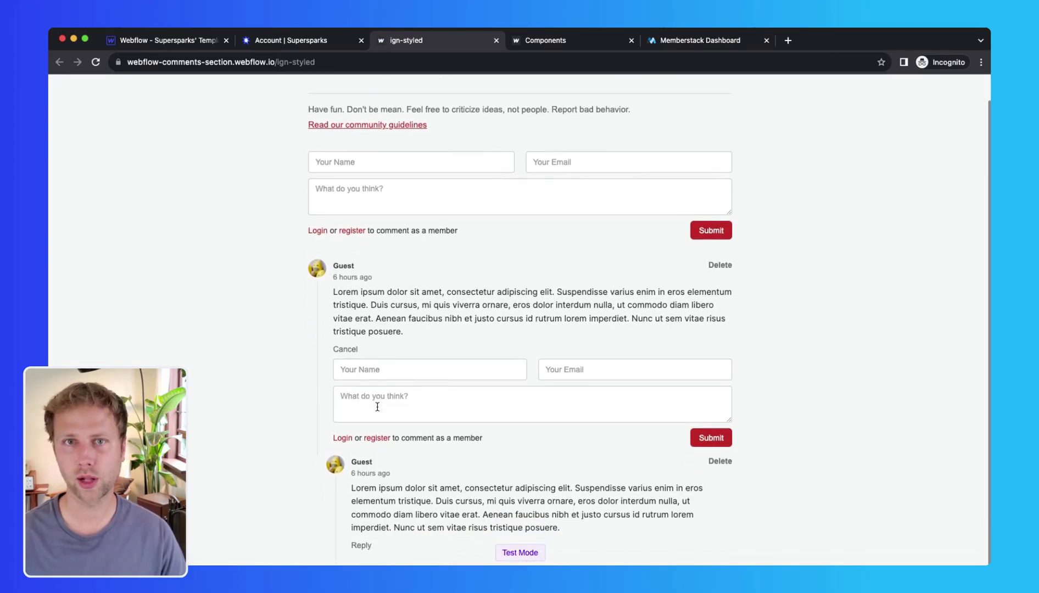
left_click(349, 383)
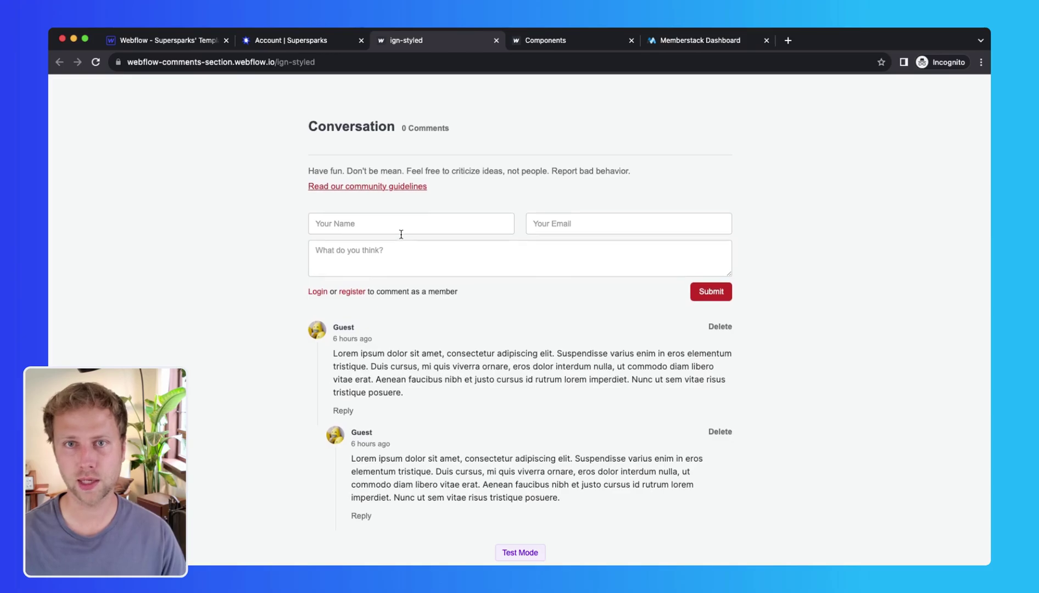
left_click(293, 40)
Step: Preview the Medium Clone - Styled template and try its reply form
left_click(763, 497)
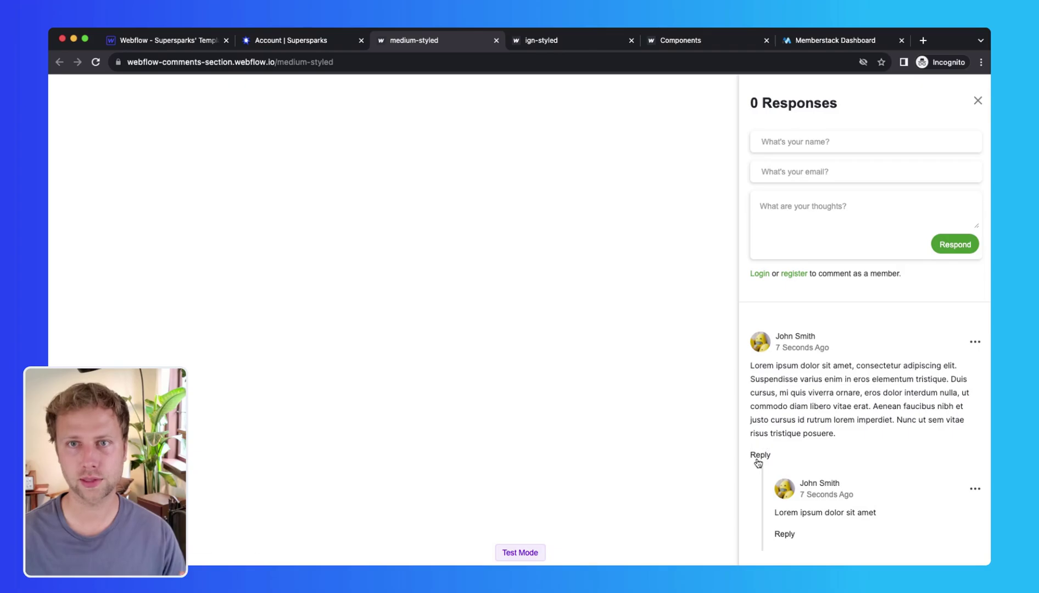
left_click(758, 460)
scroll(775, 453, "down", 3)
left_click(908, 446)
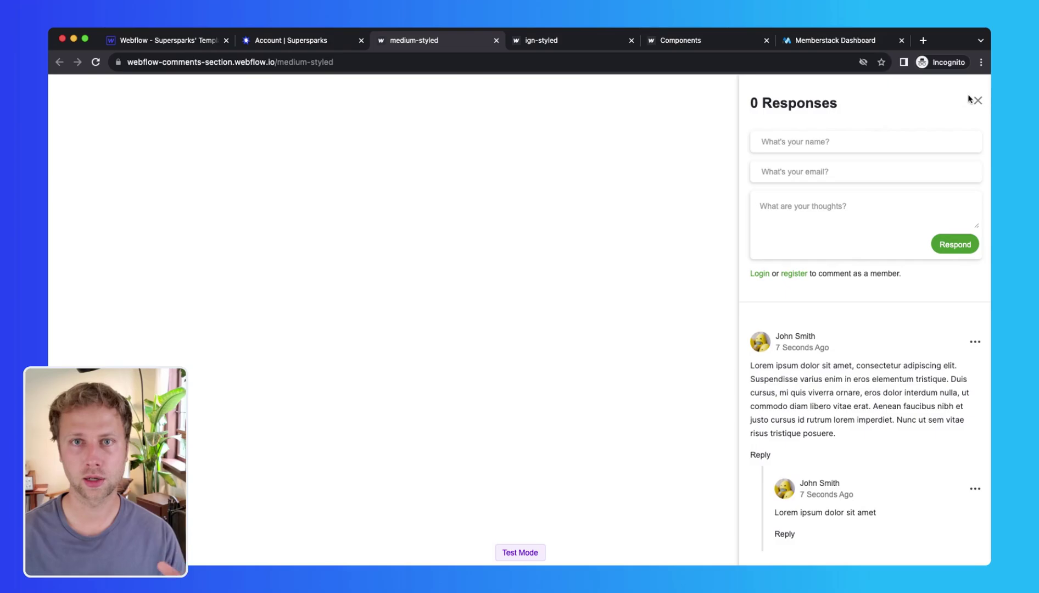
left_click(288, 41)
Step: Choose the Full Functions - Unstyled template and copy its comment section
scroll(486, 458, "down", 1)
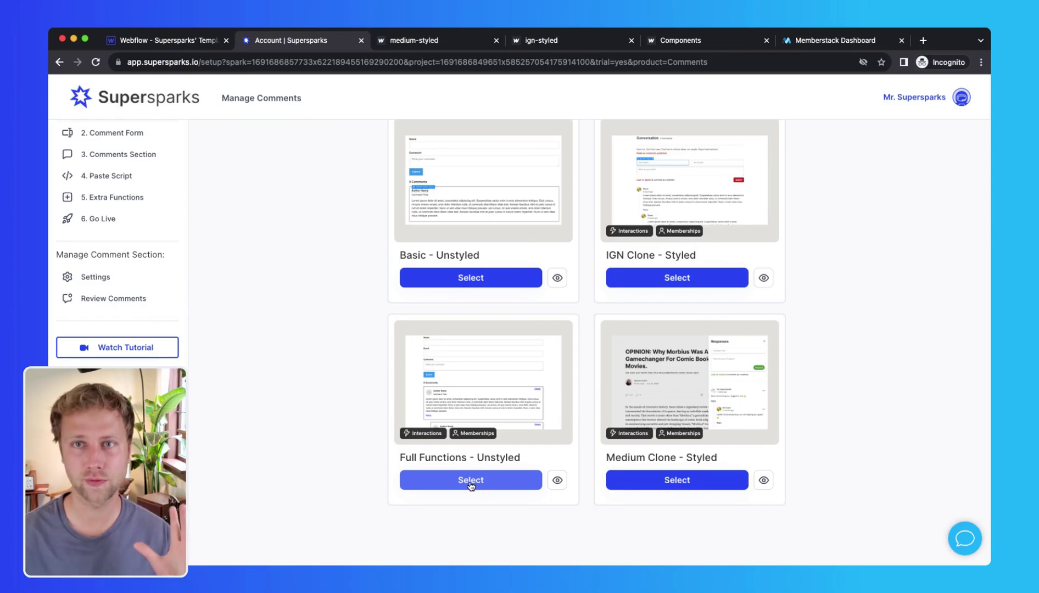
left_click(471, 482)
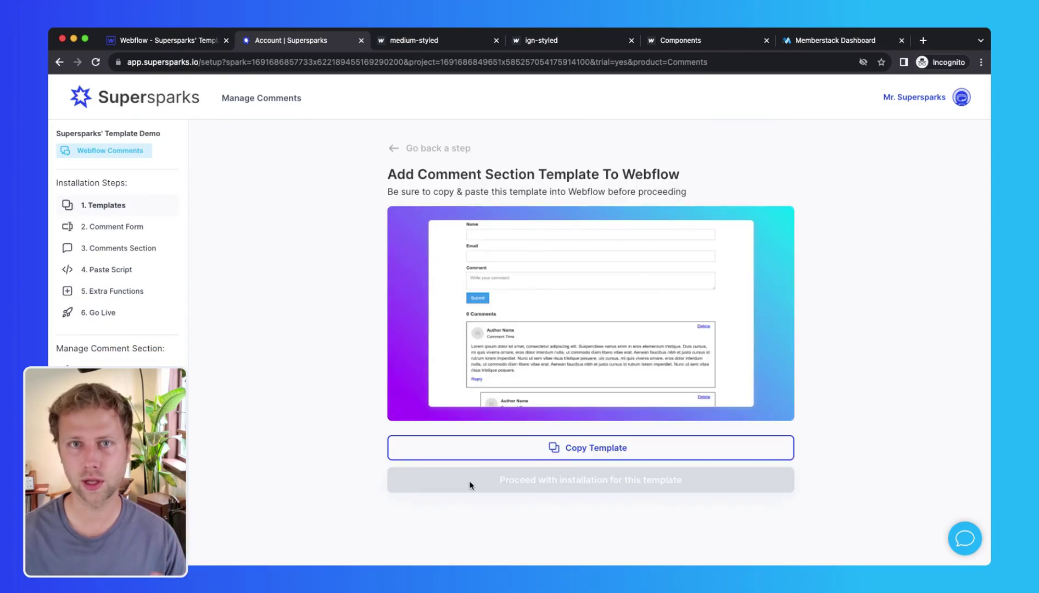
left_click(510, 448)
Step: Paste the copied template into the Blogs Template's empty comments section, then check Pages and CMS
left_click(163, 43)
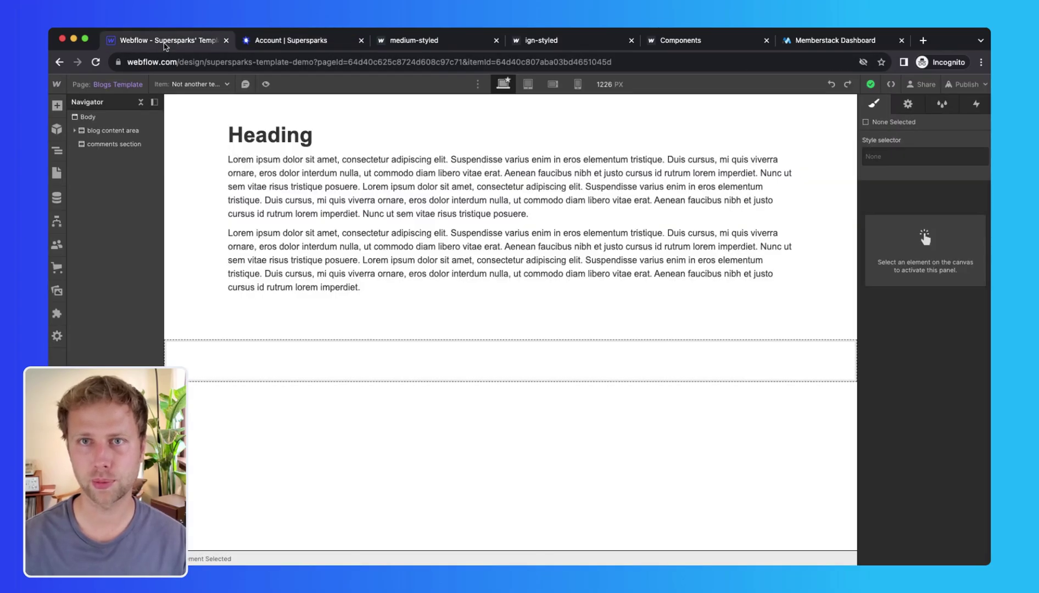
left_click(343, 366)
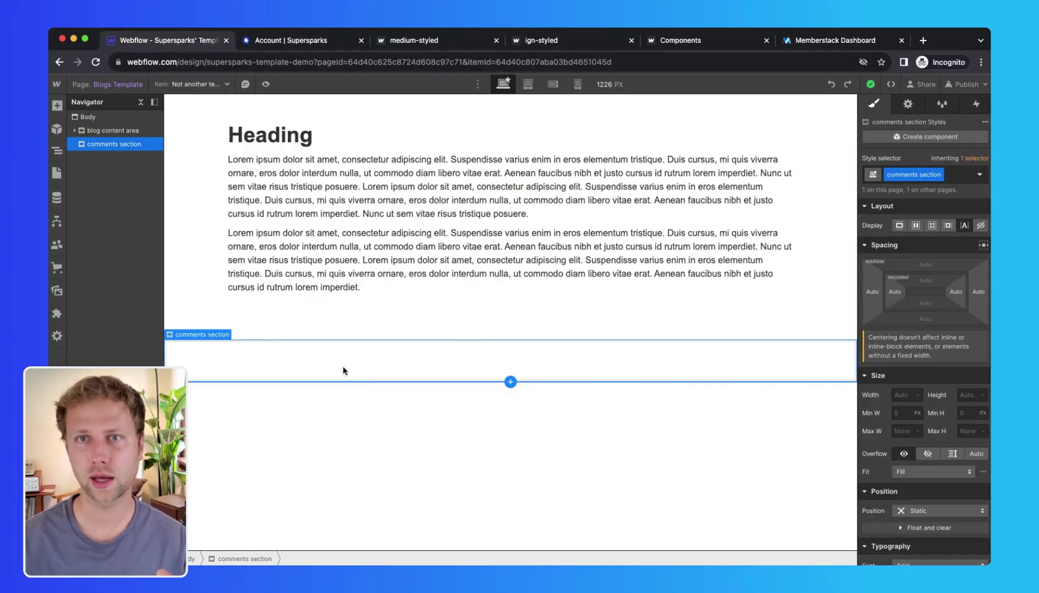
key("cmd+v")
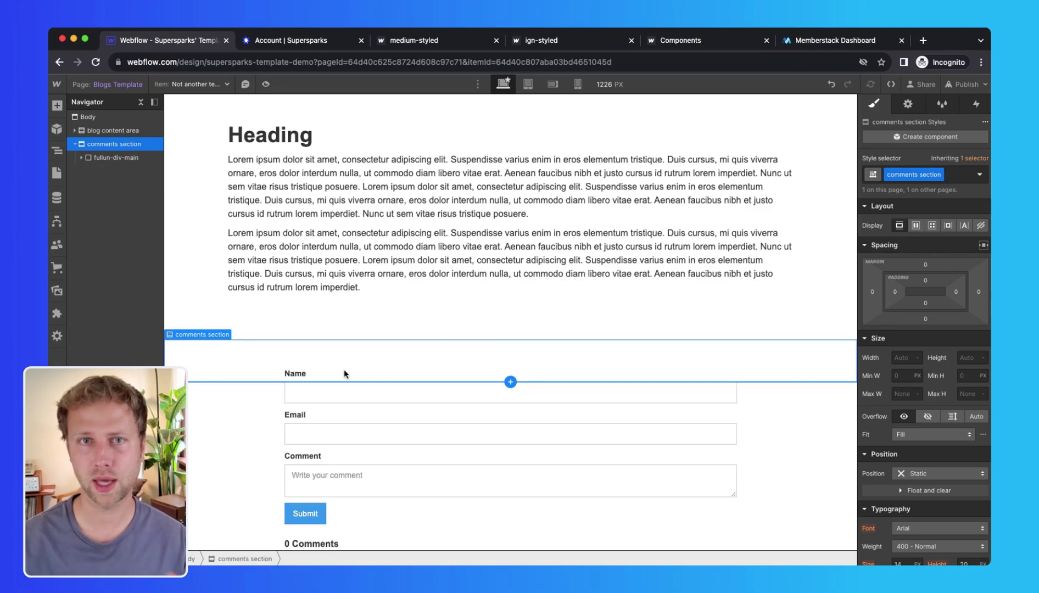
scroll(336, 297, "down", 5)
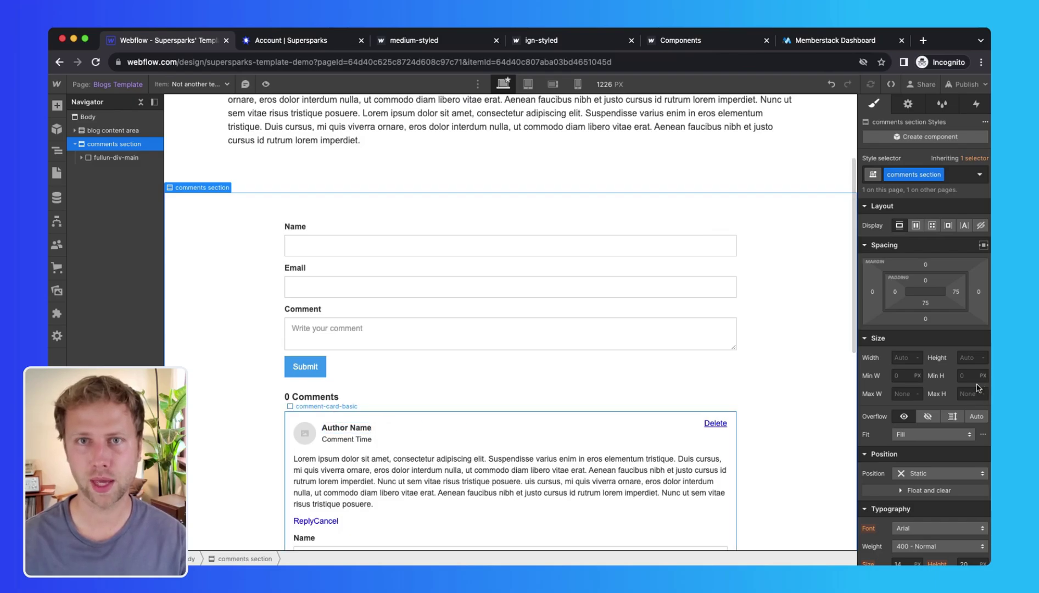
left_click(57, 172)
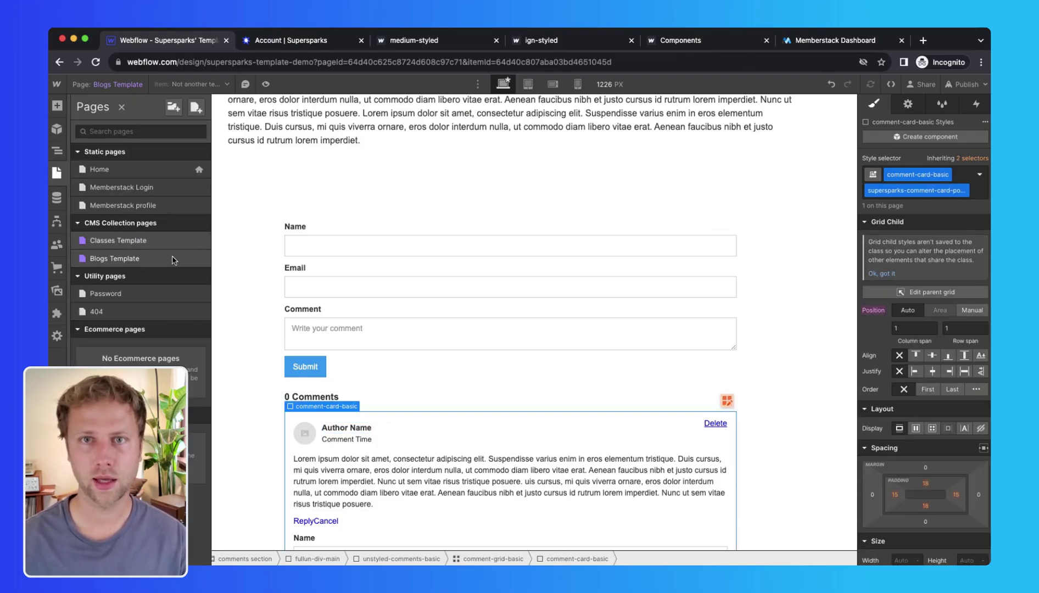
left_click(56, 198)
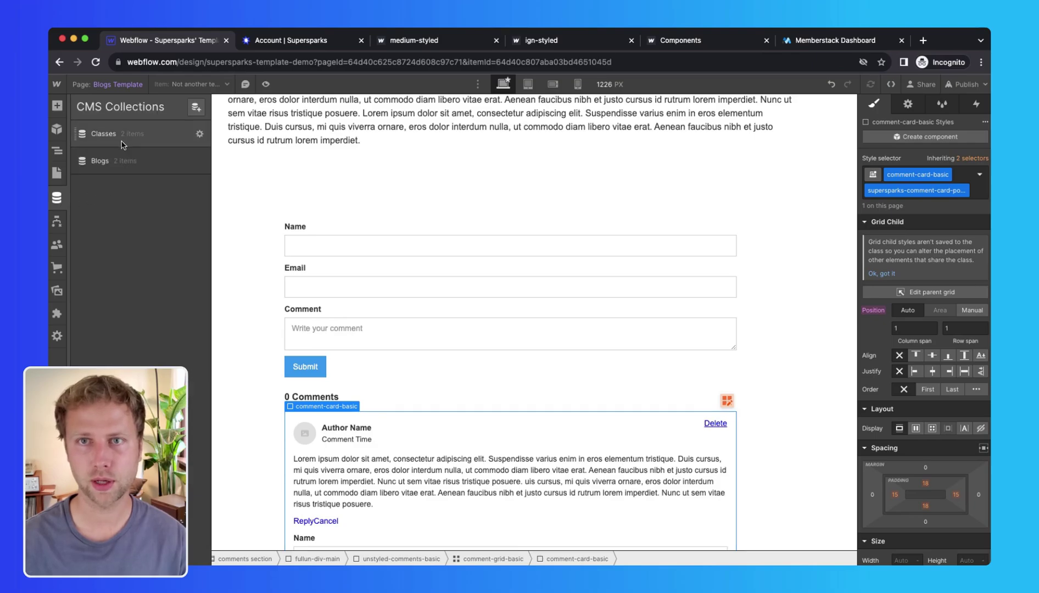
Step: Proceed with installation, review the comment form and comments-section steps, and copy the script snippet
left_click(284, 42)
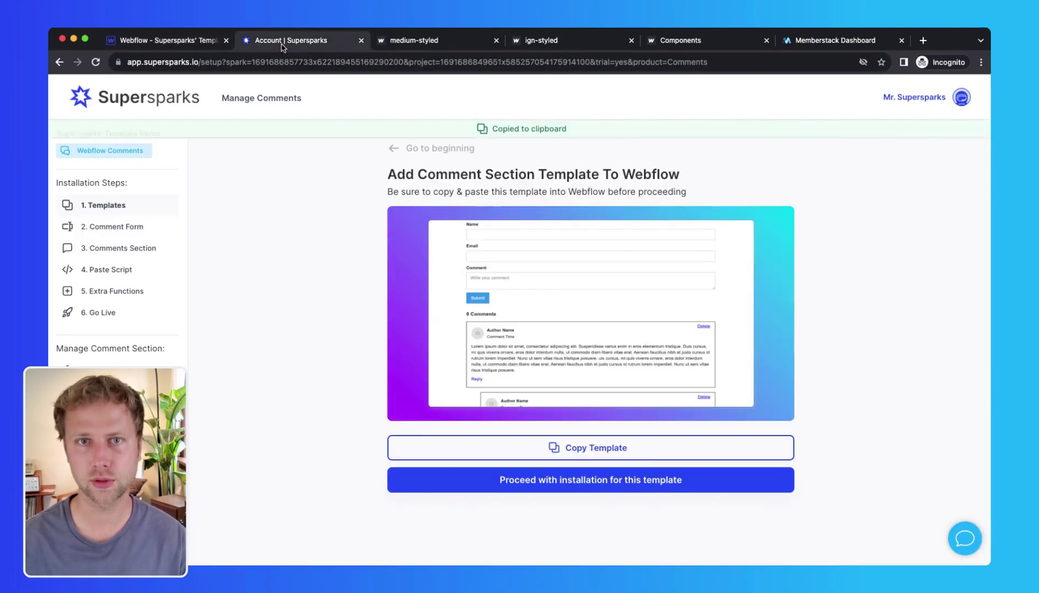
left_click(526, 486)
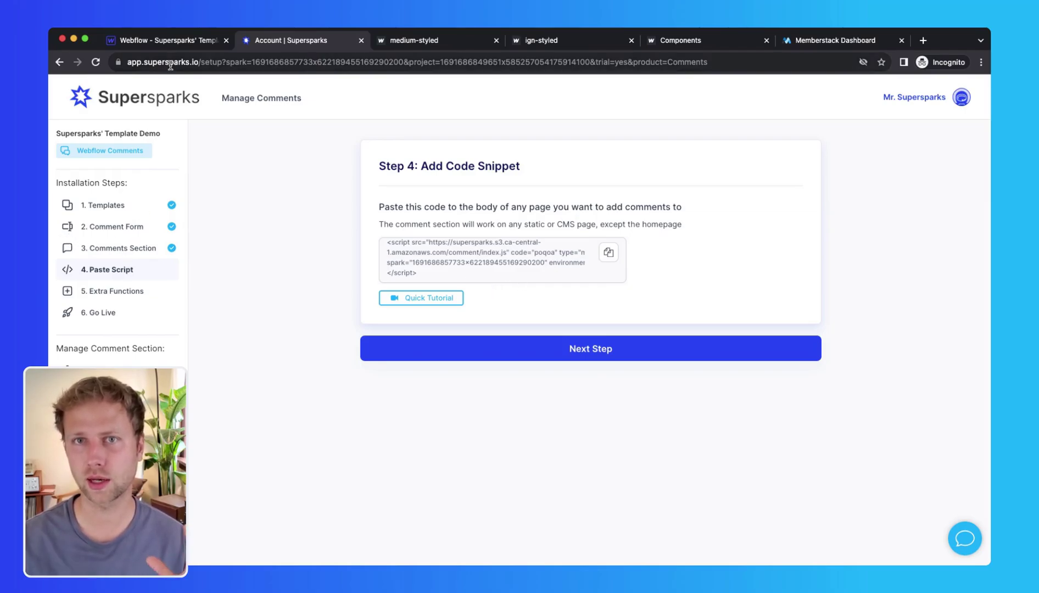
left_click(170, 40)
left_click(275, 50)
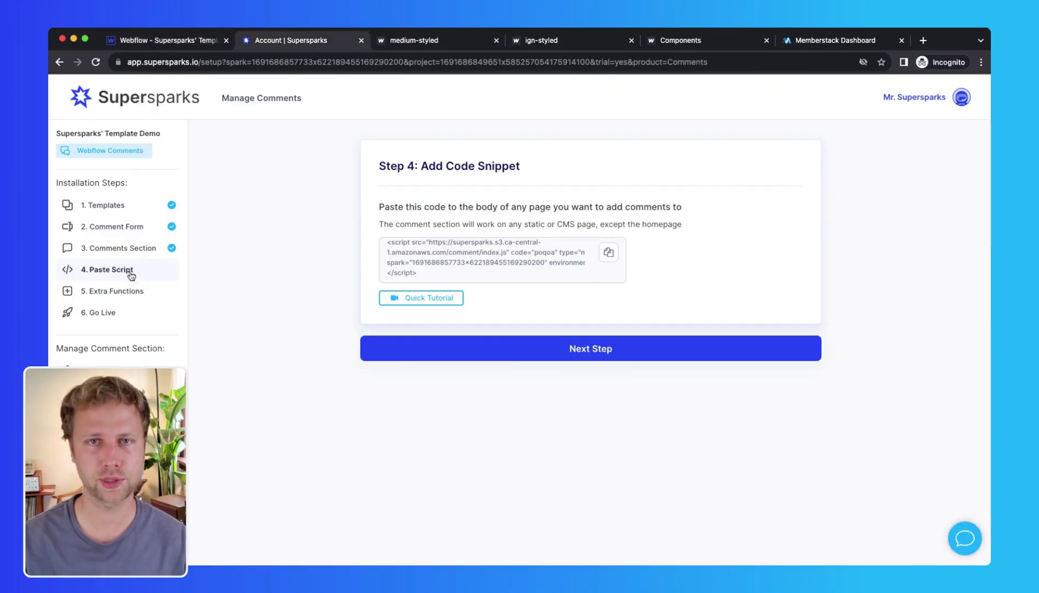
left_click(127, 245)
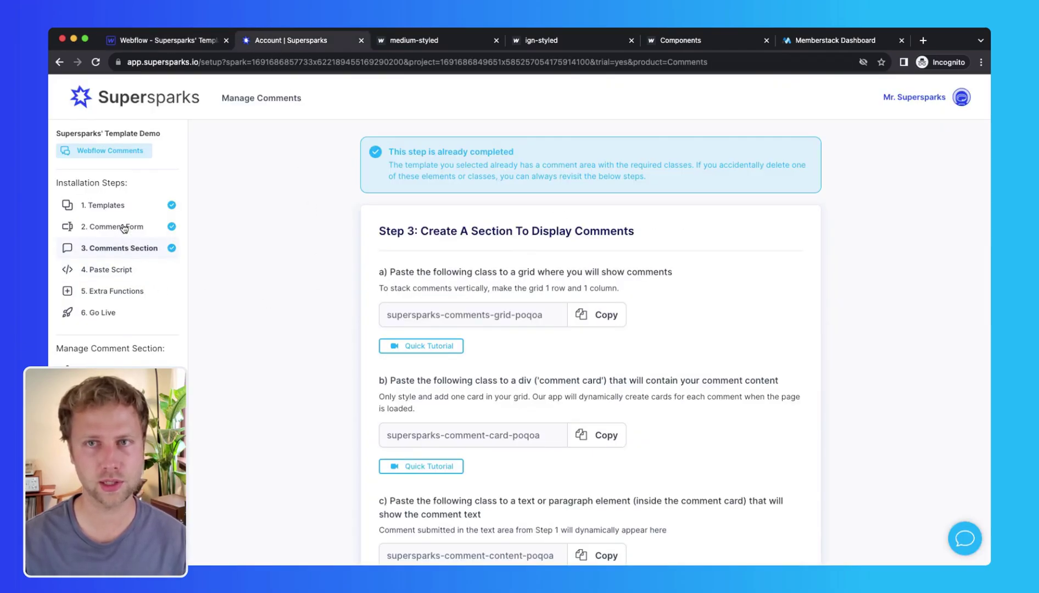
left_click(124, 228)
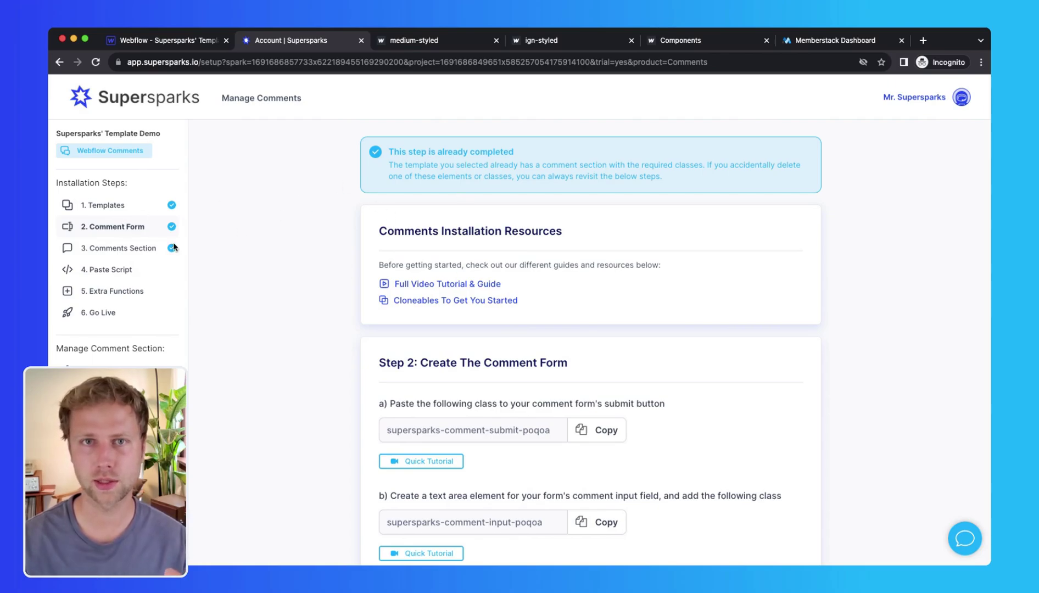
left_click(116, 269)
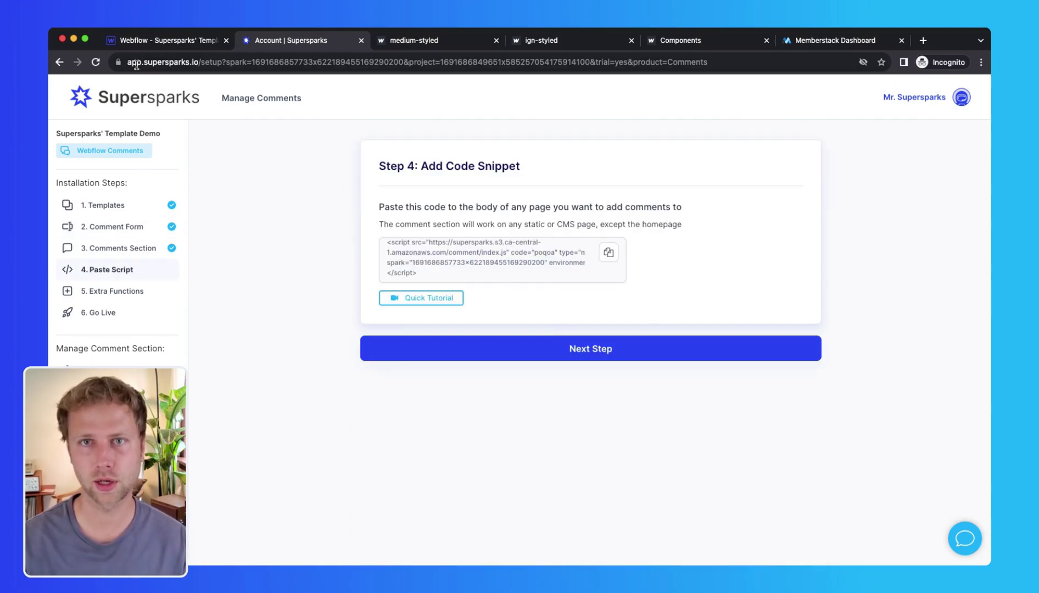
left_click(165, 40)
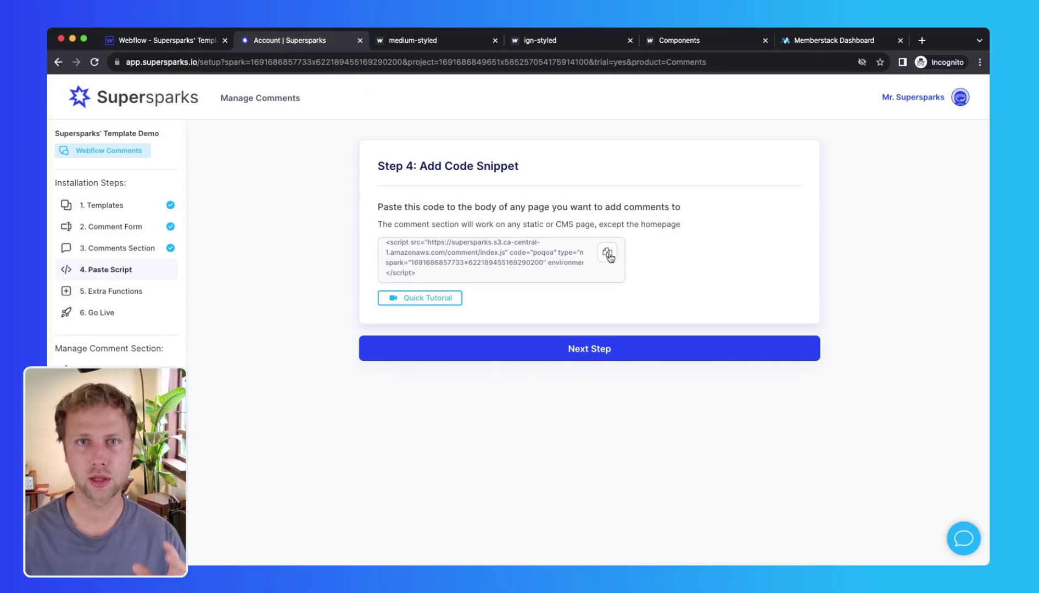
left_click(607, 253)
Step: Paste the Supersparks script into the Blogs Template's Before </body> code and save
left_click(175, 41)
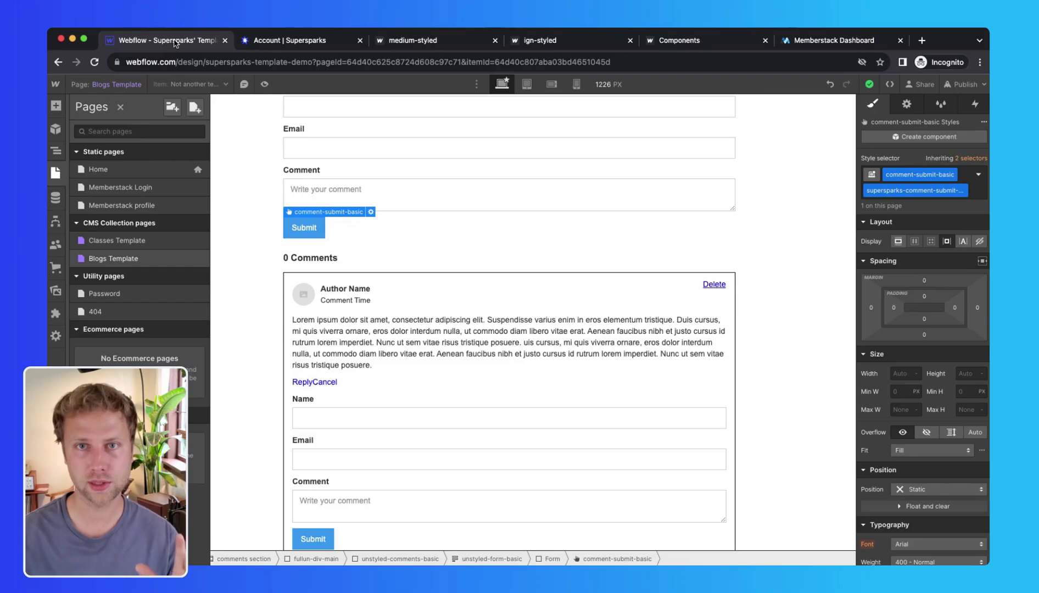
left_click(199, 260)
scroll(332, 281, "down", 15)
left_click(258, 284)
key("ctrl+v")
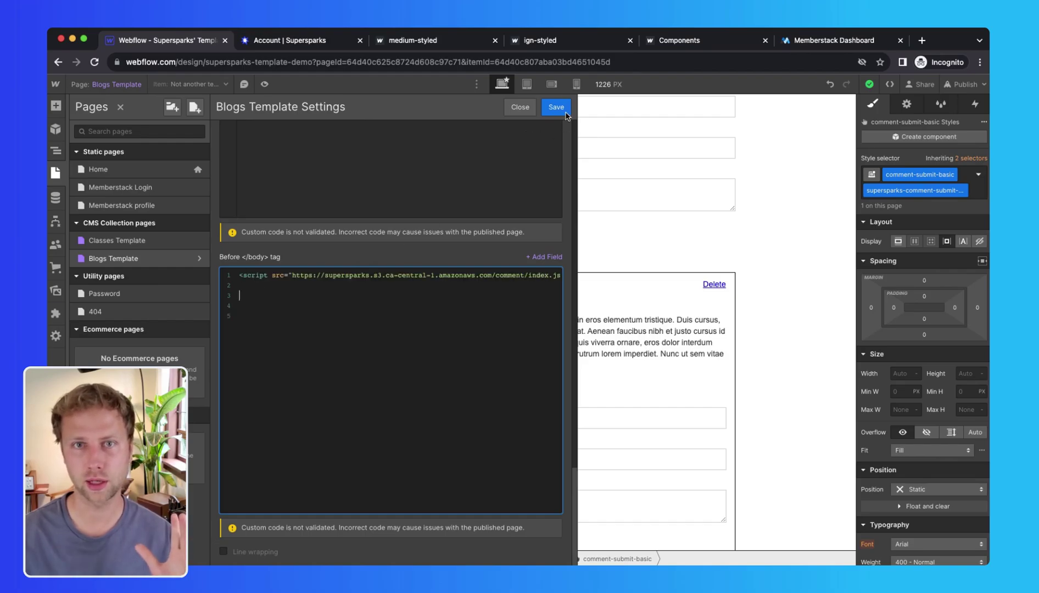
left_click(556, 107)
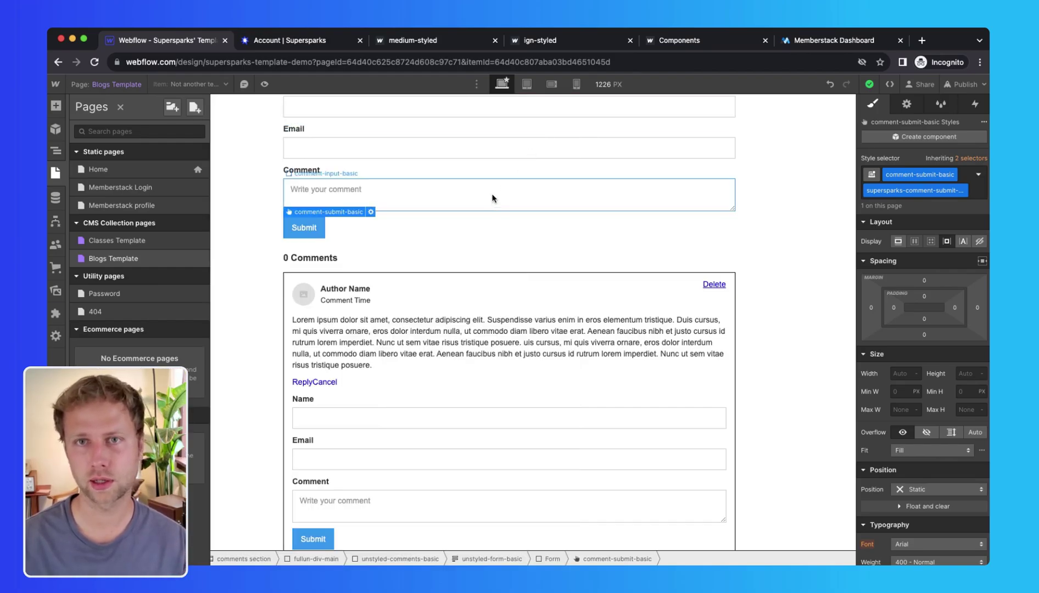
Step: Add a box shadow to the comment-card-basic class
left_click(511, 277)
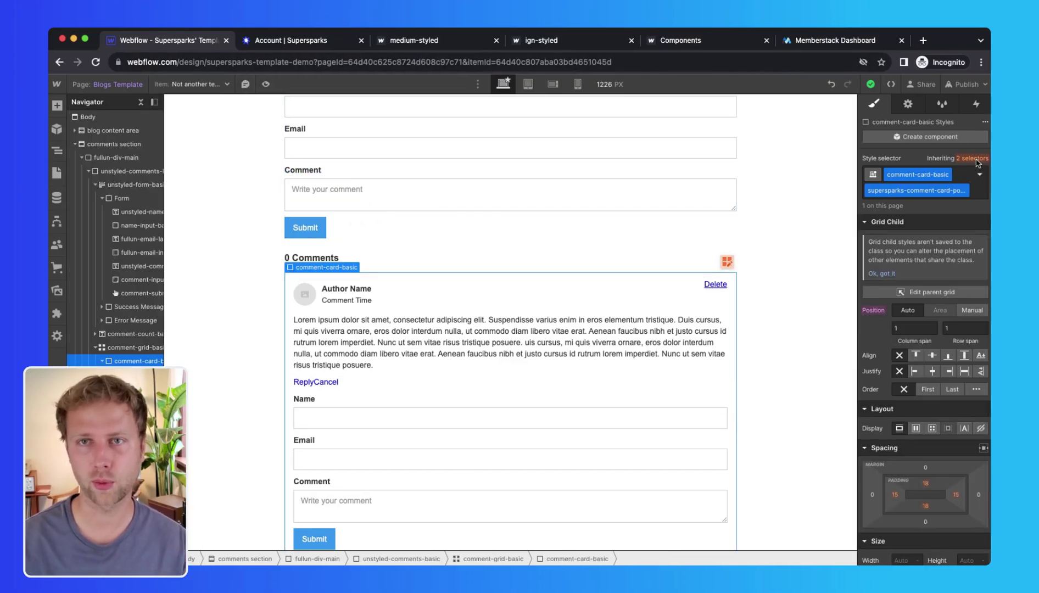
left_click(972, 158)
left_click(915, 245)
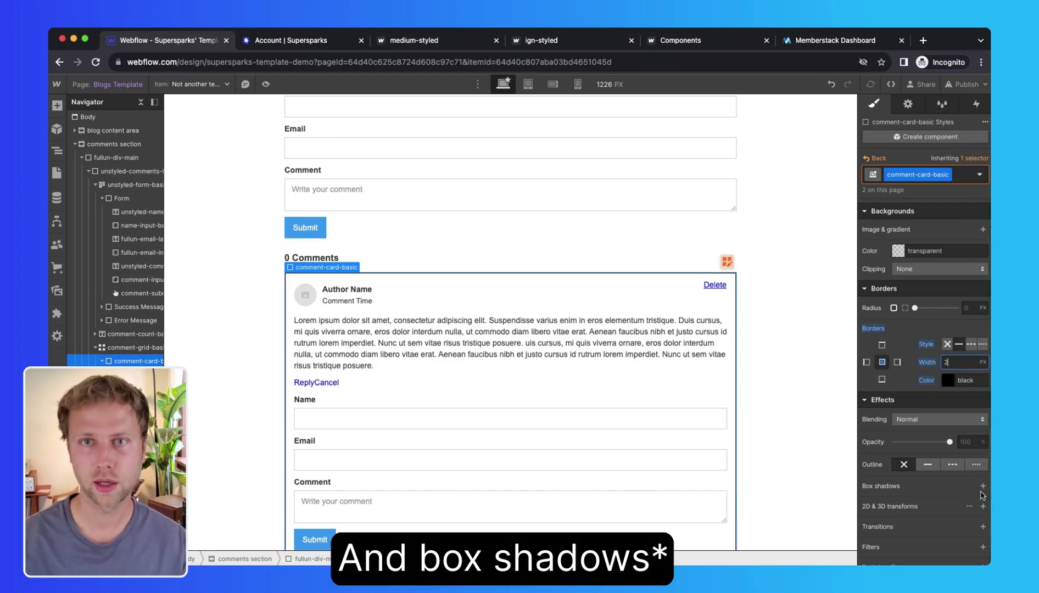
left_click(931, 486)
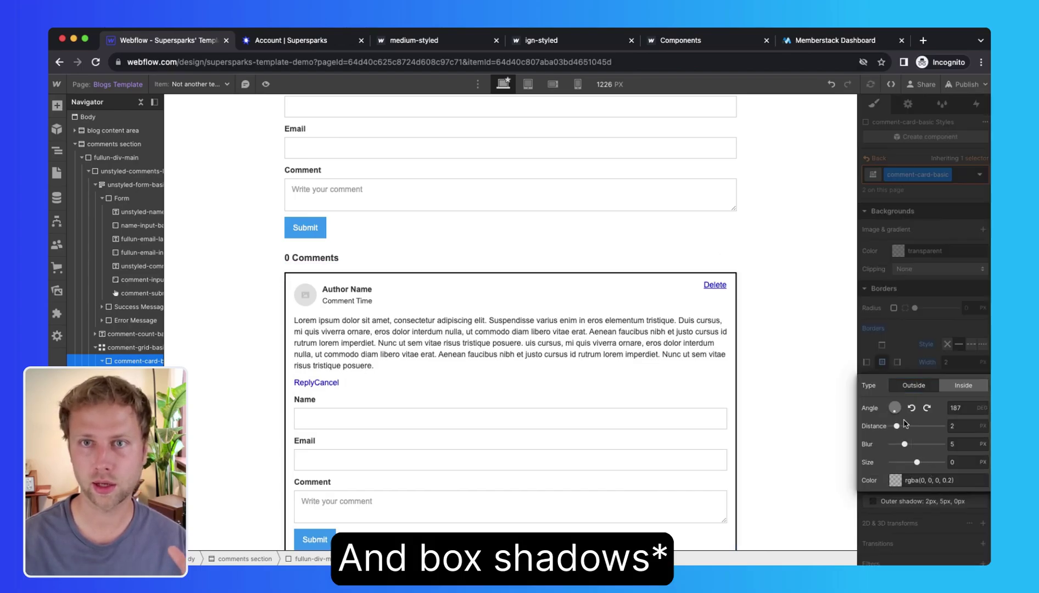
left_click(799, 410)
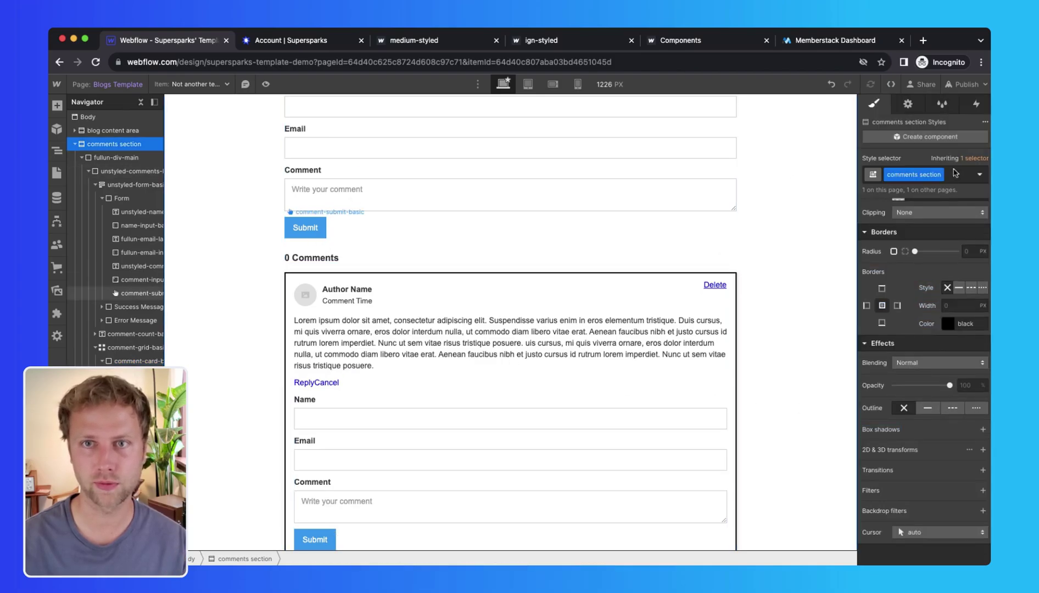
Step: Change the Submit button background to green #379643
left_click(319, 231)
scroll(912, 336, "up", 5)
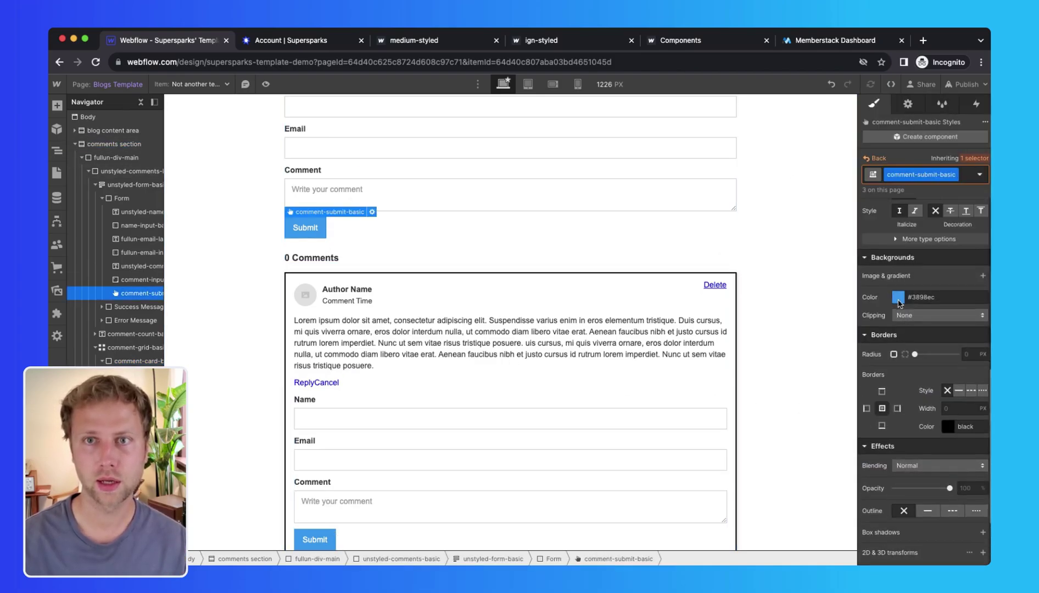
left_click(898, 297)
left_click(920, 403)
left_click(943, 347)
left_click(862, 288)
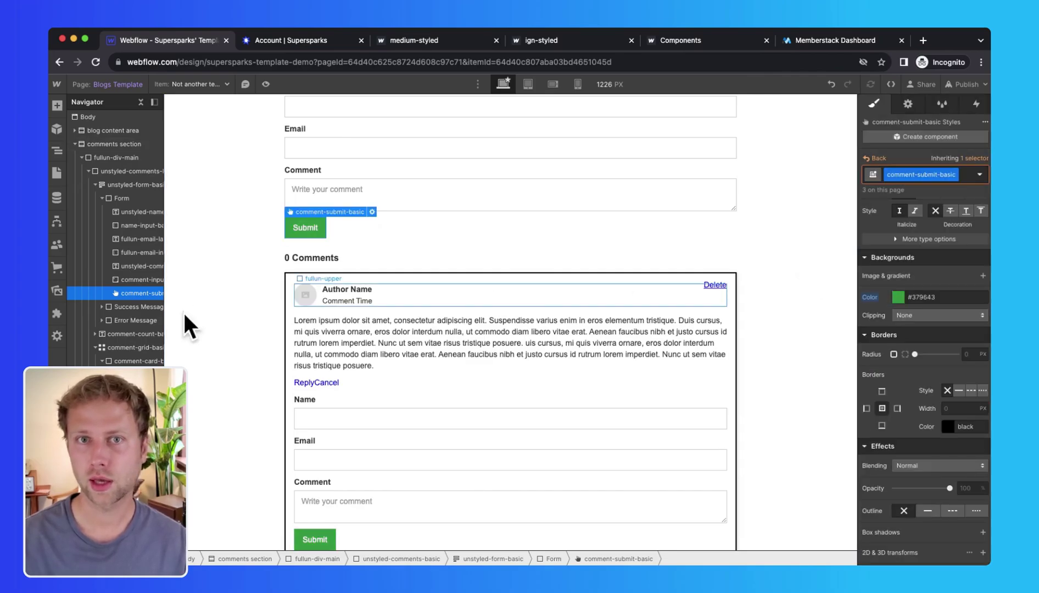
Step: Select the author name and time block and edit its left margin
left_click(305, 295)
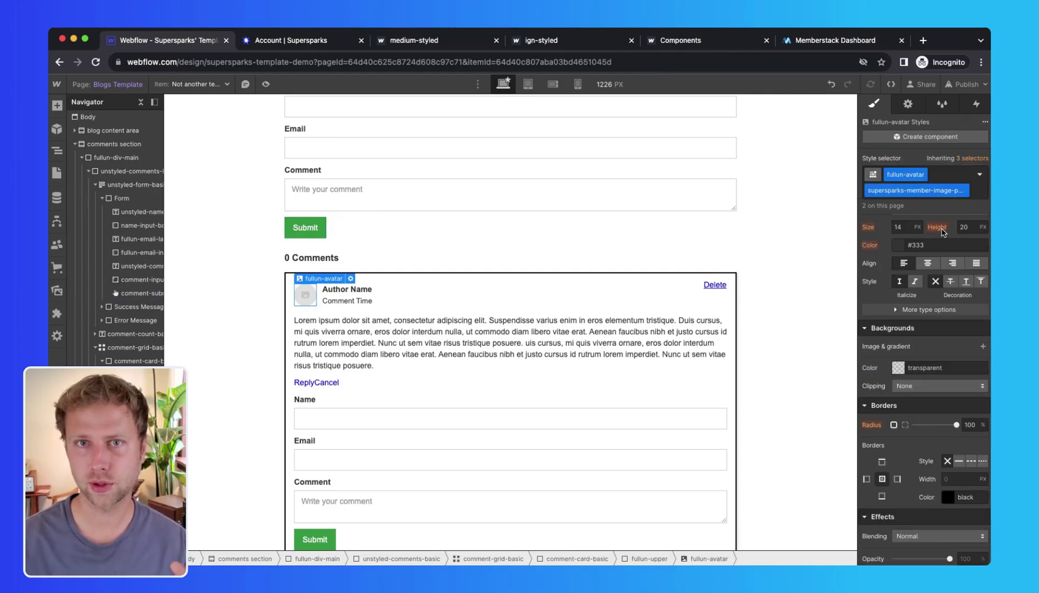
left_click(329, 294)
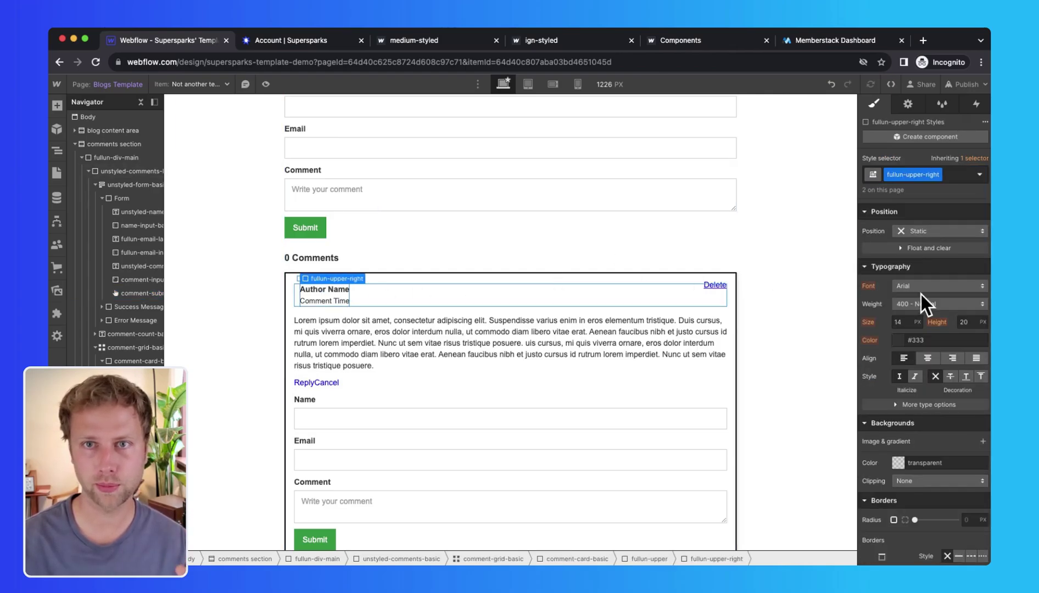
scroll(949, 266, "up", 6)
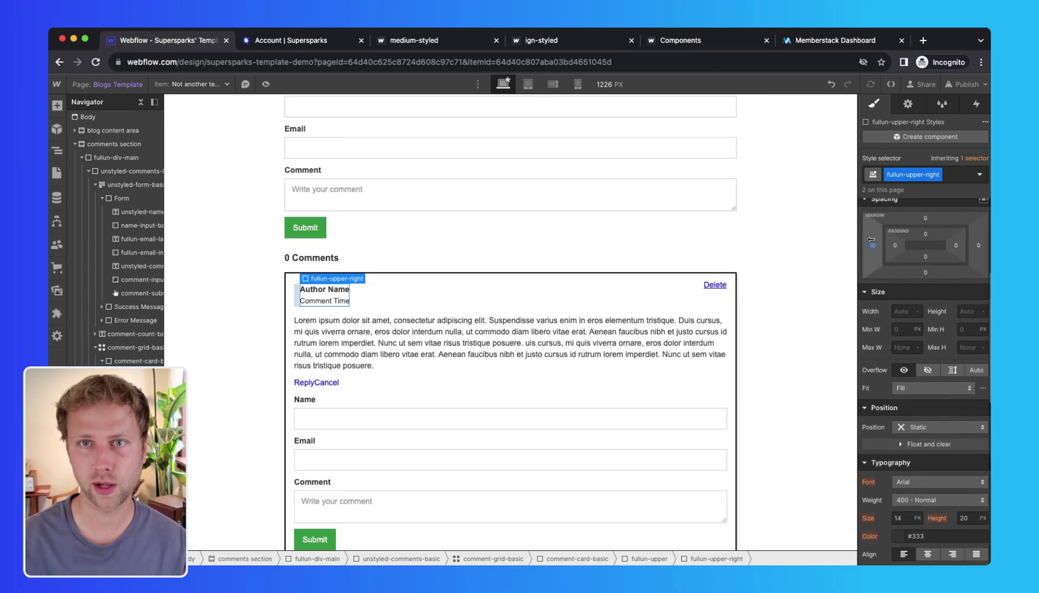
left_click(872, 245)
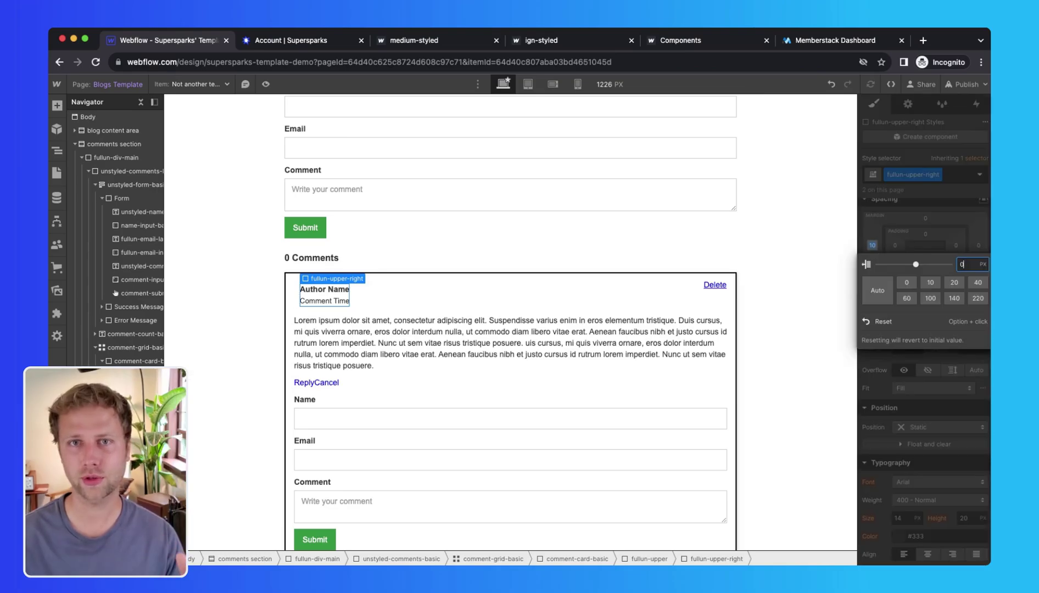
Step: Set the name block's left margin to 0 and publish to the staging domain
type("0")
key("Return")
left_click(965, 84)
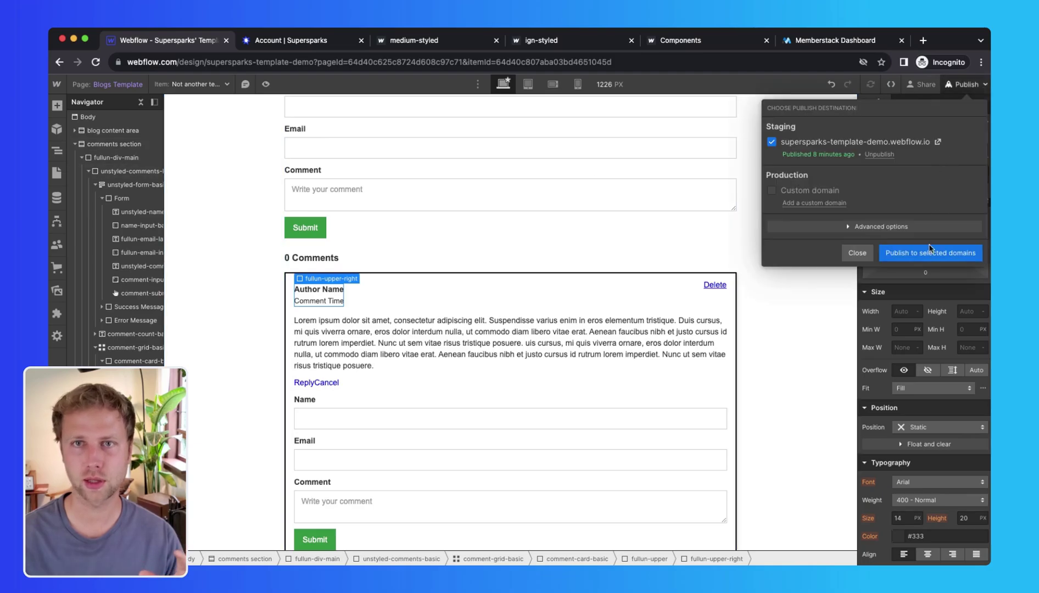
left_click(956, 252)
Step: Review the Reply link's interactions and reopen the publishing destinations
scroll(230, 387, "down", 2)
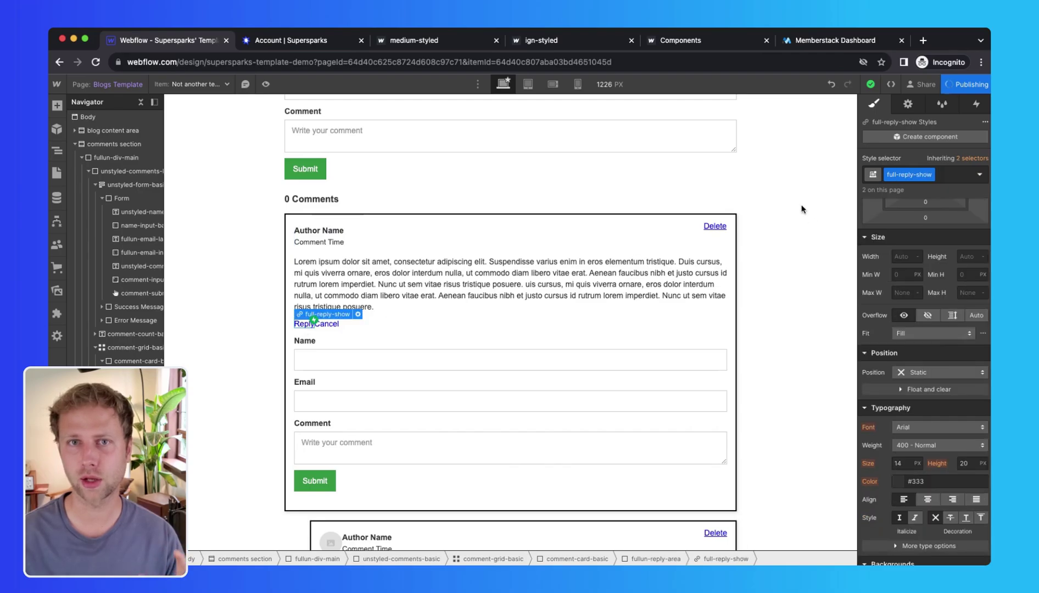
left_click(976, 103)
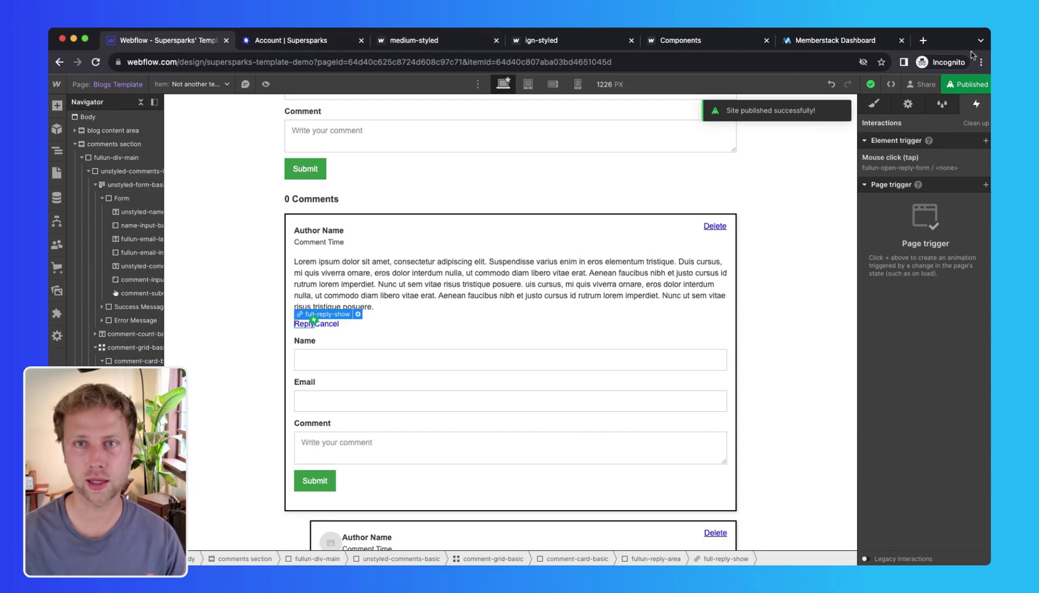
left_click(962, 85)
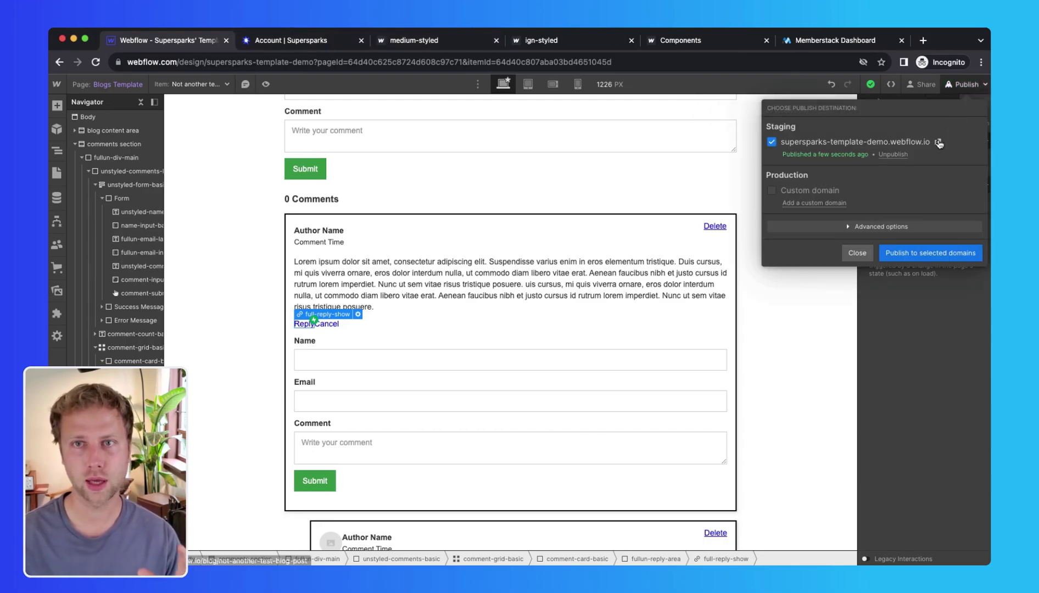
Step: On the published staging blog post, submit a test comment with a commenter name, email and text
left_click(942, 143)
scroll(334, 358, "down", 1)
left_click(320, 373)
type("Ian")
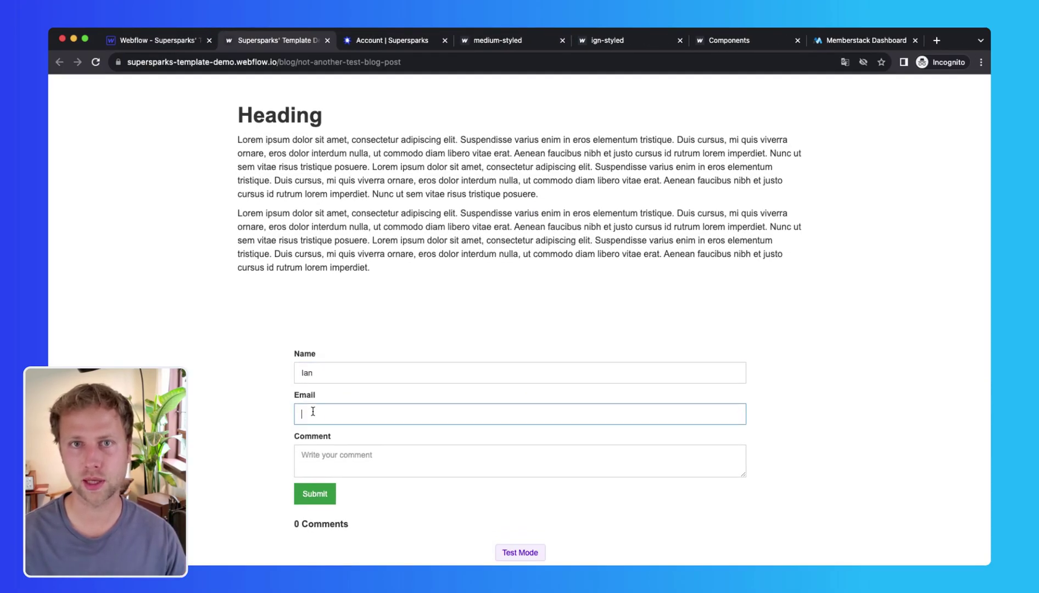
left_click(313, 412)
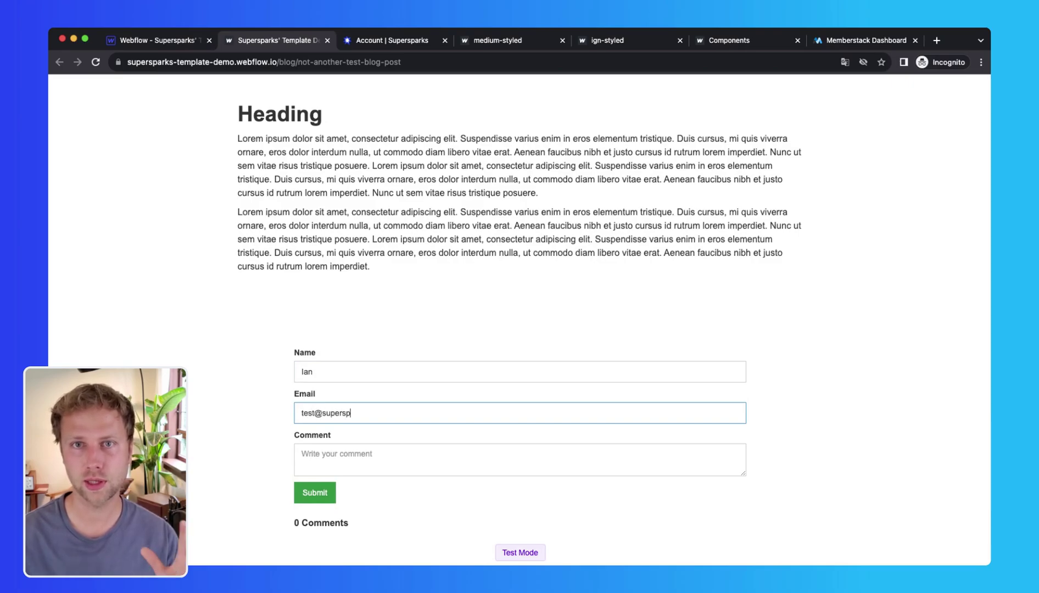
left_click(303, 453)
scroll(303, 454, "down", 2)
type("G")
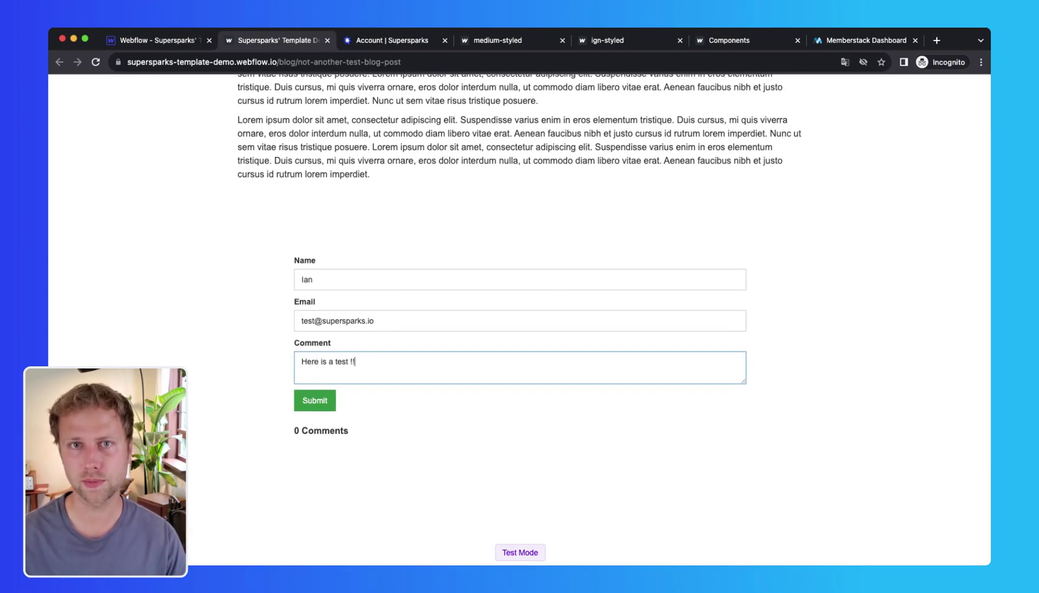
left_click(314, 401)
Step: Post a guest reply 'Amazing and ins…' with a guest name and email beneath the comment
scroll(315, 401, "down", 1)
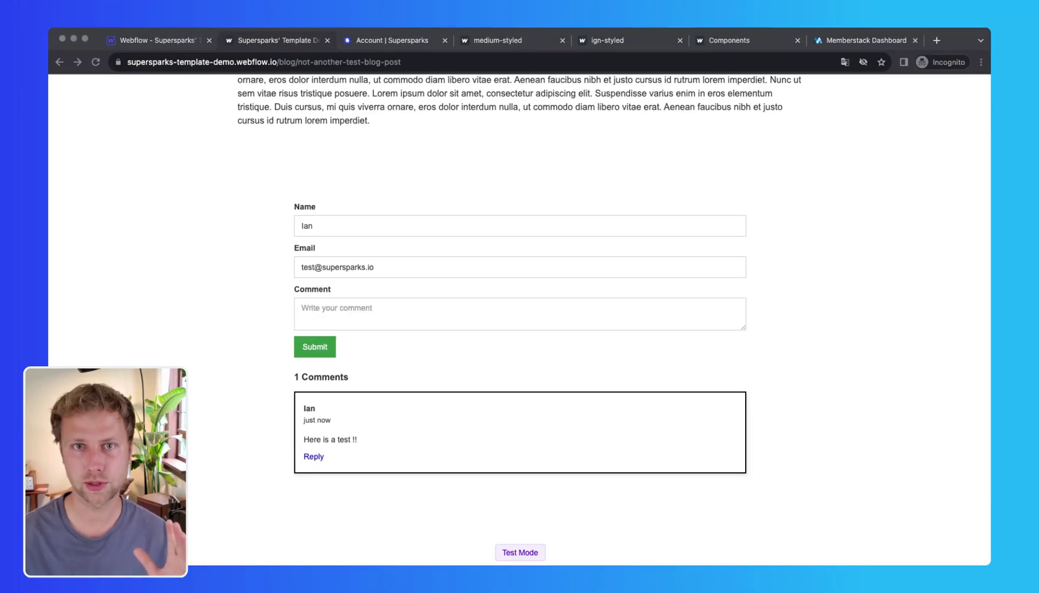
scroll(390, 288, "down", 2)
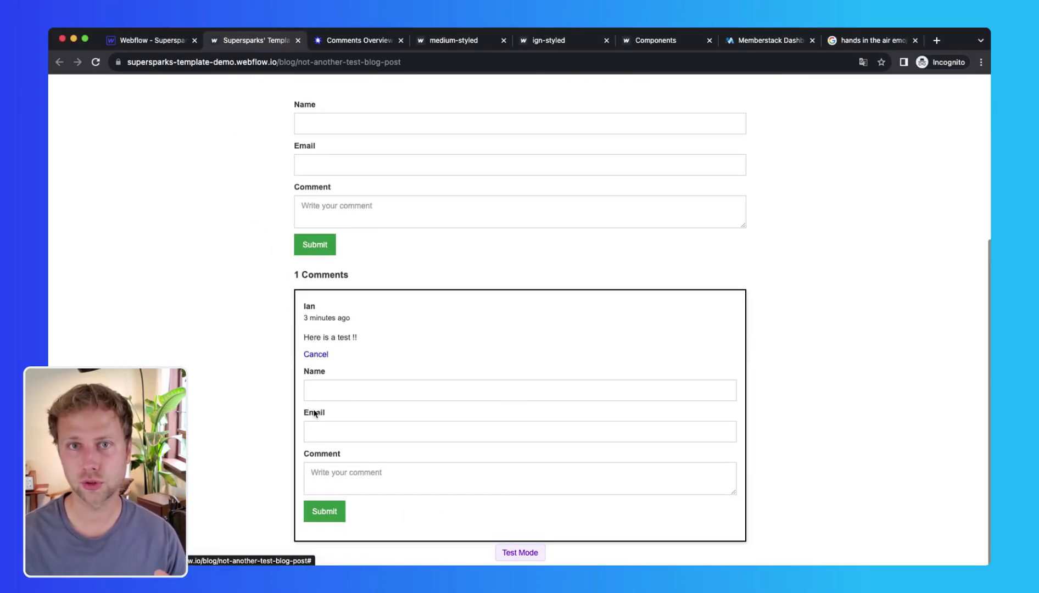
left_click(314, 391)
type("Guest Guestofferson")
key("Tab")
key("Tab")
type("Amazing and ins")
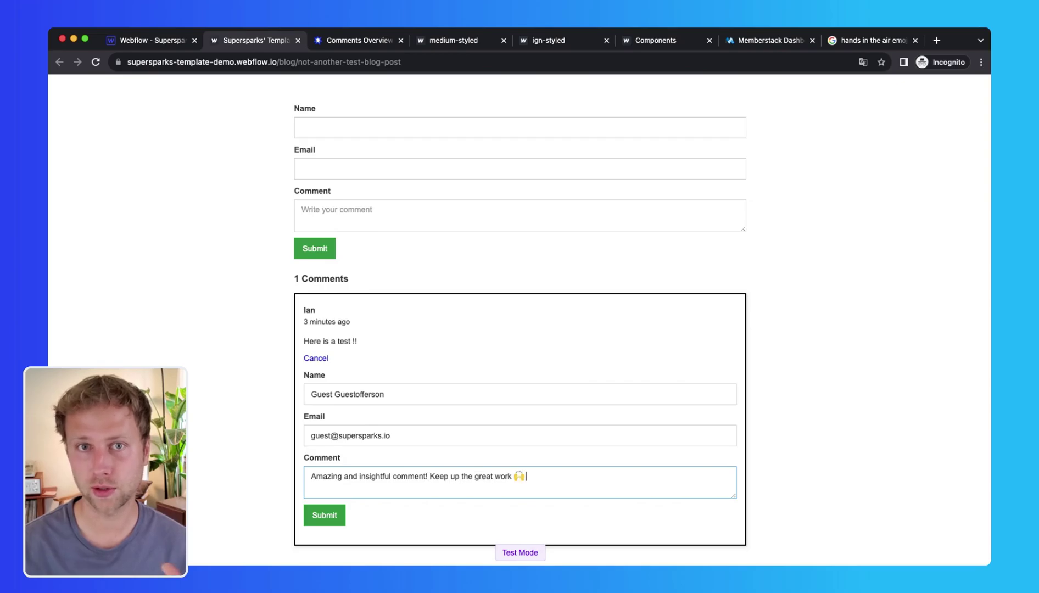
left_click(324, 518)
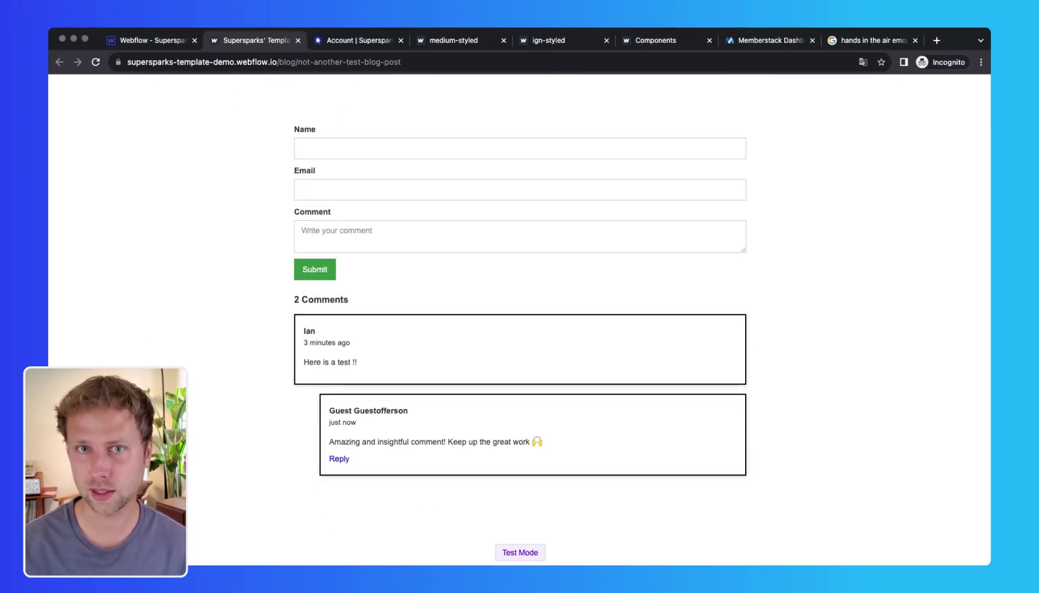
left_click(341, 379)
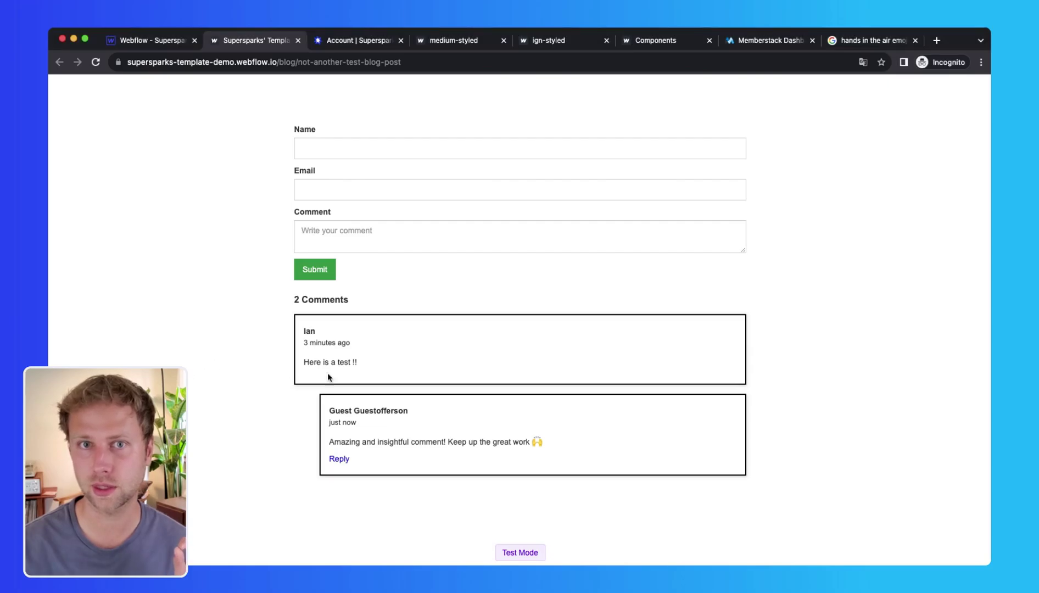
double_click(362, 410)
left_click(295, 416)
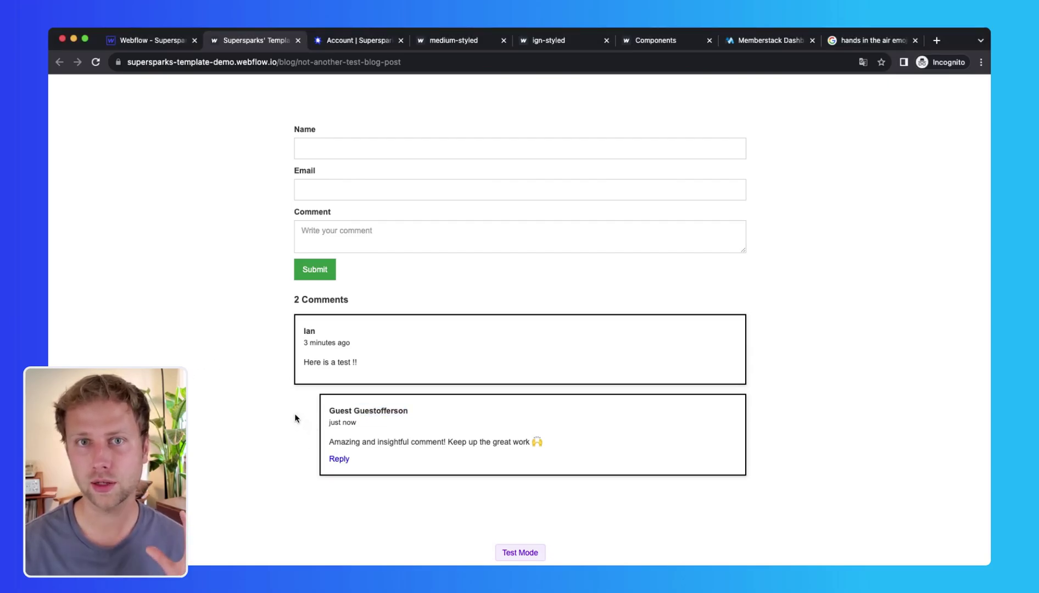
Step: Advance Supersparks to Step 5 and review the username display and membership tool options
scroll(365, 414, "up", 1)
key("ctrl+Tab")
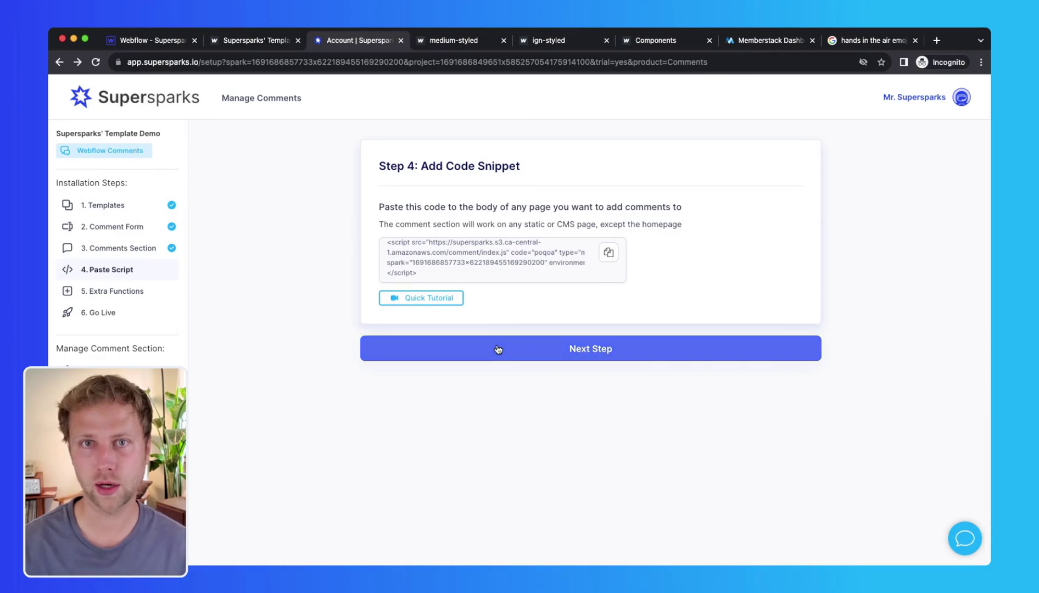
left_click(497, 349)
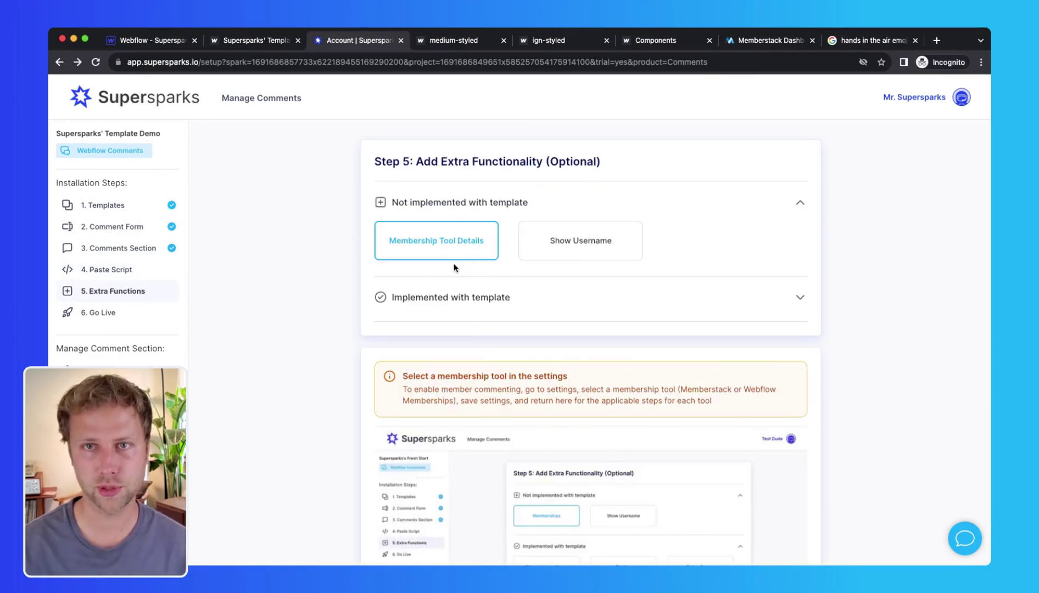
left_click(566, 240)
scroll(449, 272, "down", 1)
scroll(449, 271, "up", 1)
left_click(448, 241)
scroll(442, 357, "down", 5)
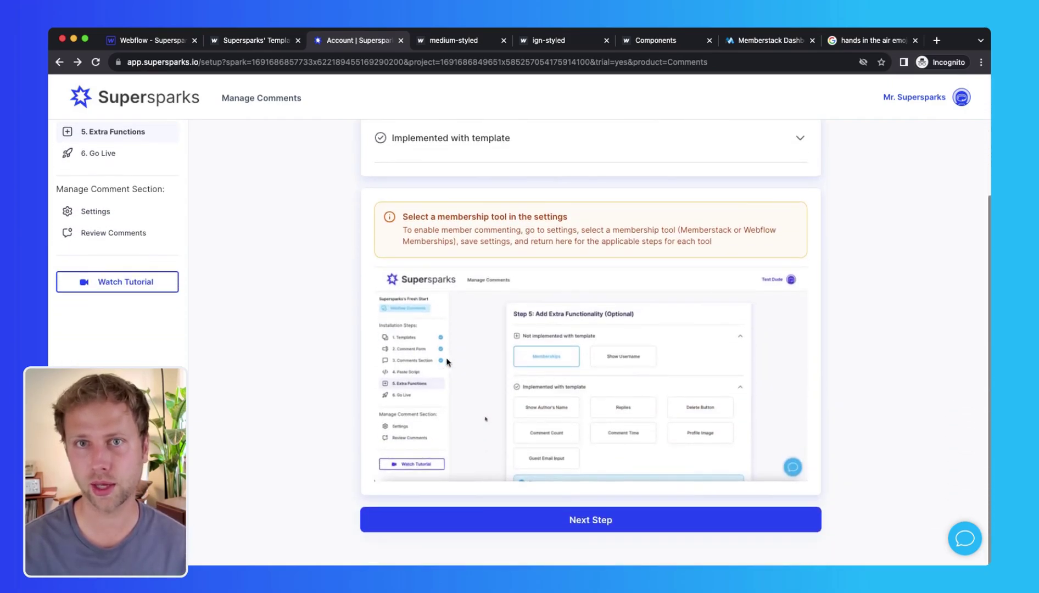
scroll(459, 267, "up", 5)
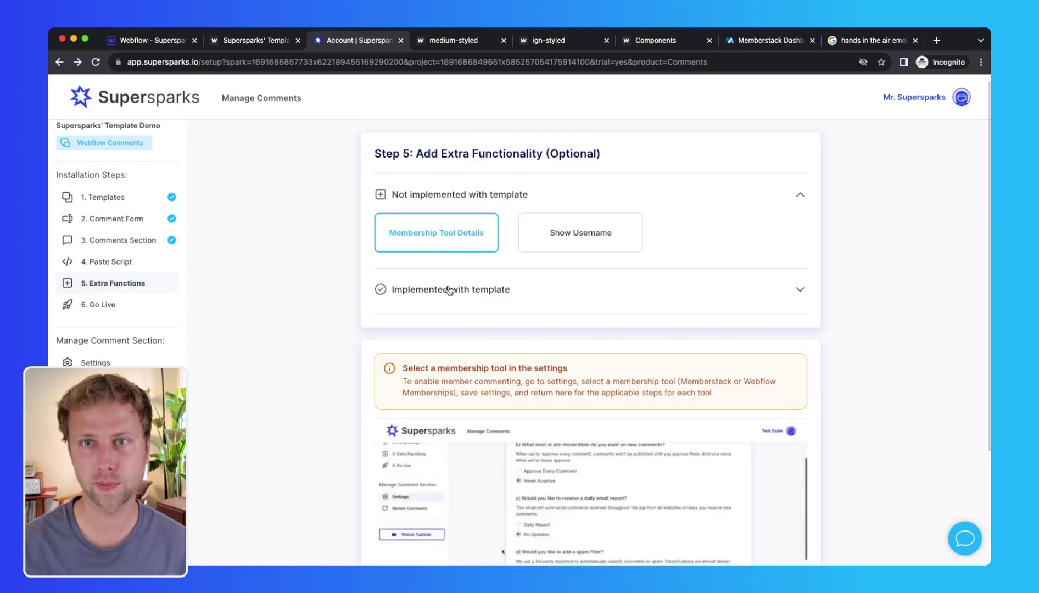
scroll(449, 290, "down", 2)
Step: Review the built-in author name and reply instructions, then take the comment section live in step 6
left_click(456, 233)
left_click(444, 278)
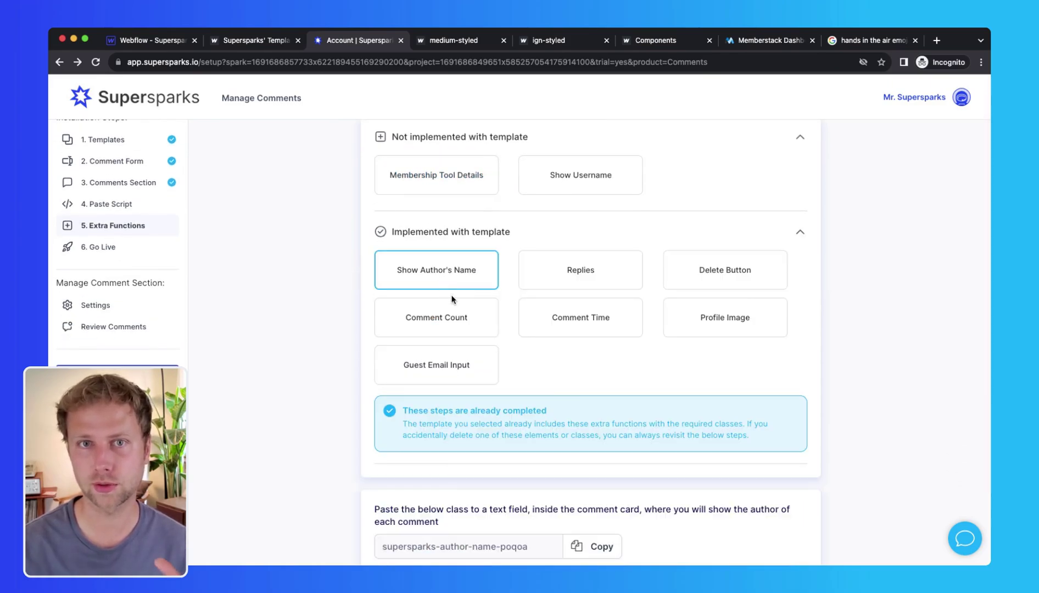
scroll(452, 295, "down", 3)
scroll(571, 251, "up", 2)
left_click(572, 250)
scroll(616, 264, "down", 2)
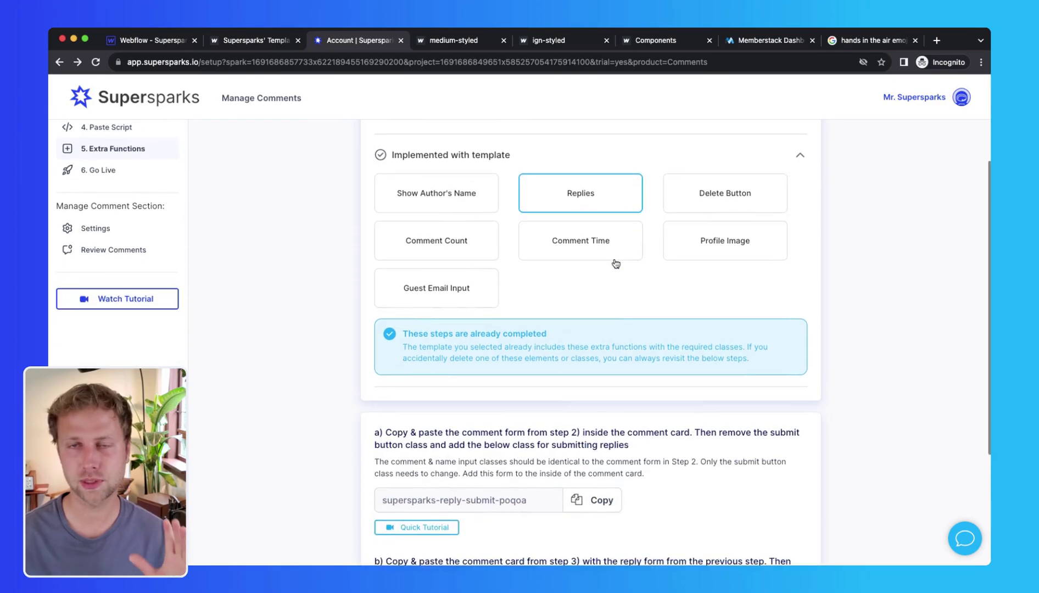
scroll(549, 247, "up", 3)
left_click(420, 175)
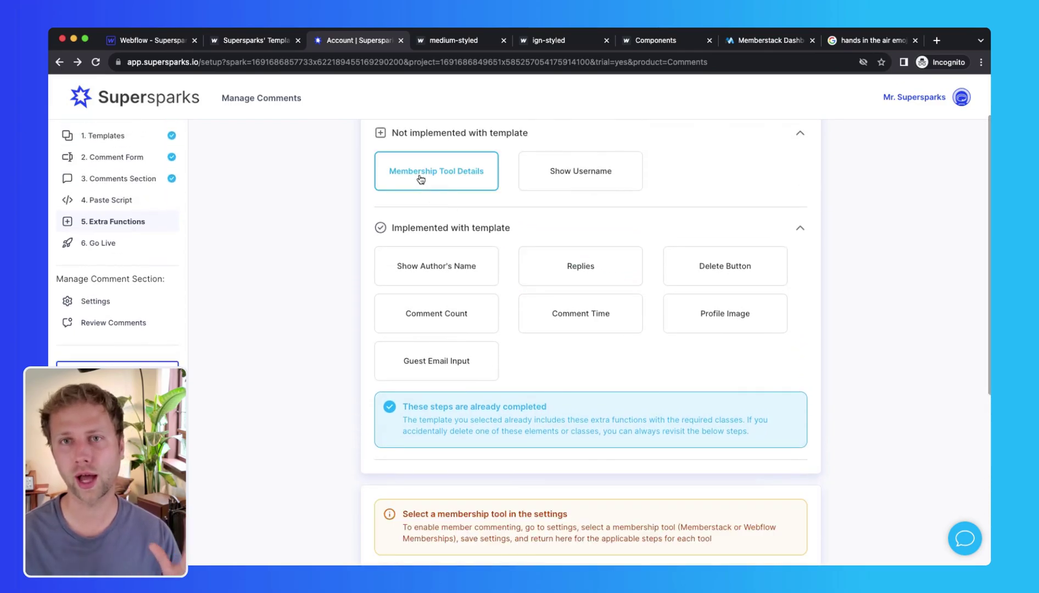
left_click(104, 244)
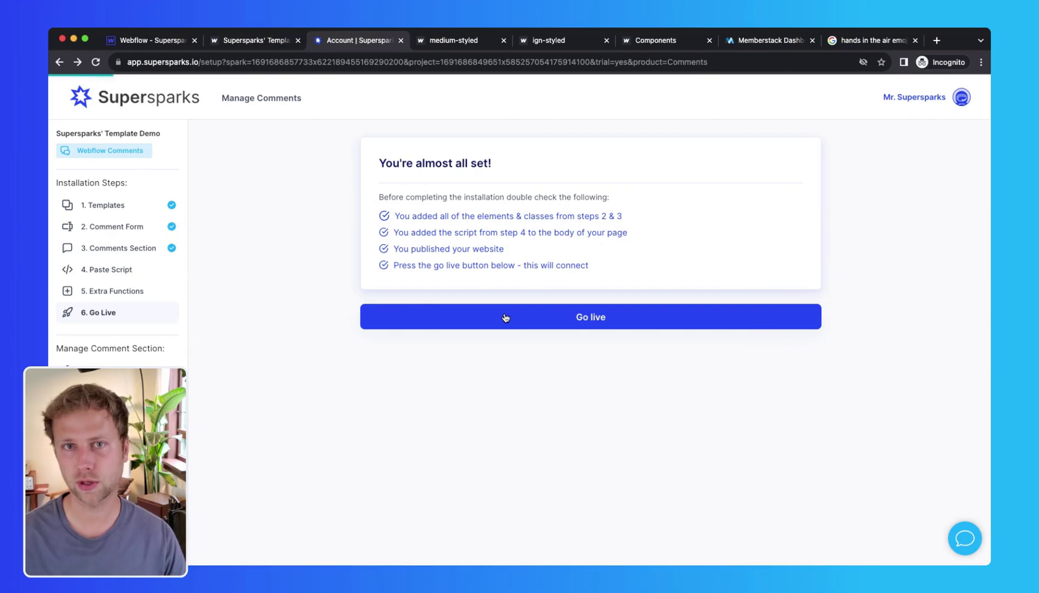
left_click(505, 317)
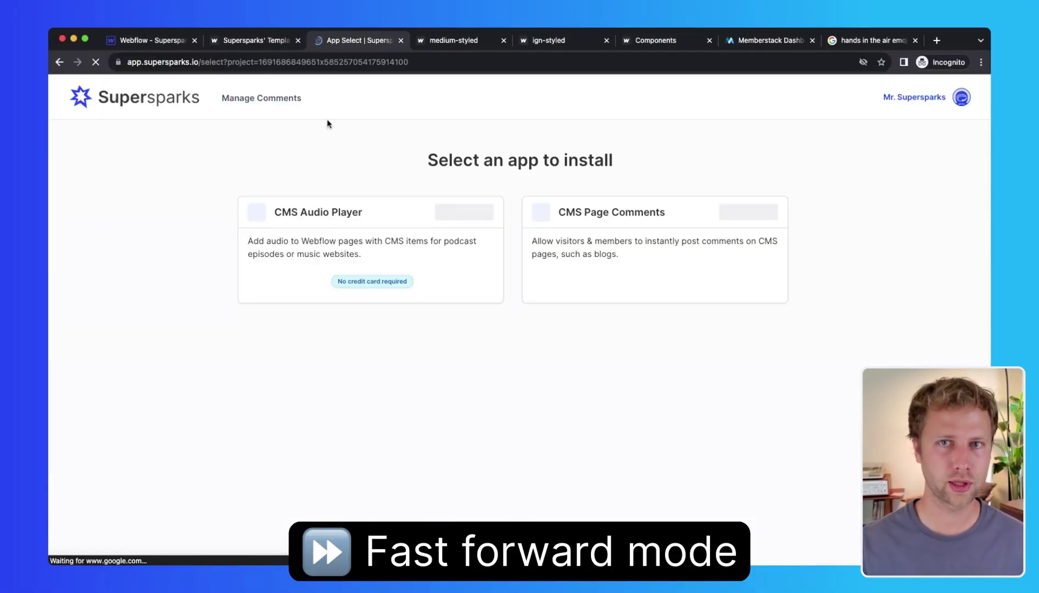
Step: Start installing another Supersparks app from a template and copy a comments template
left_click(558, 293)
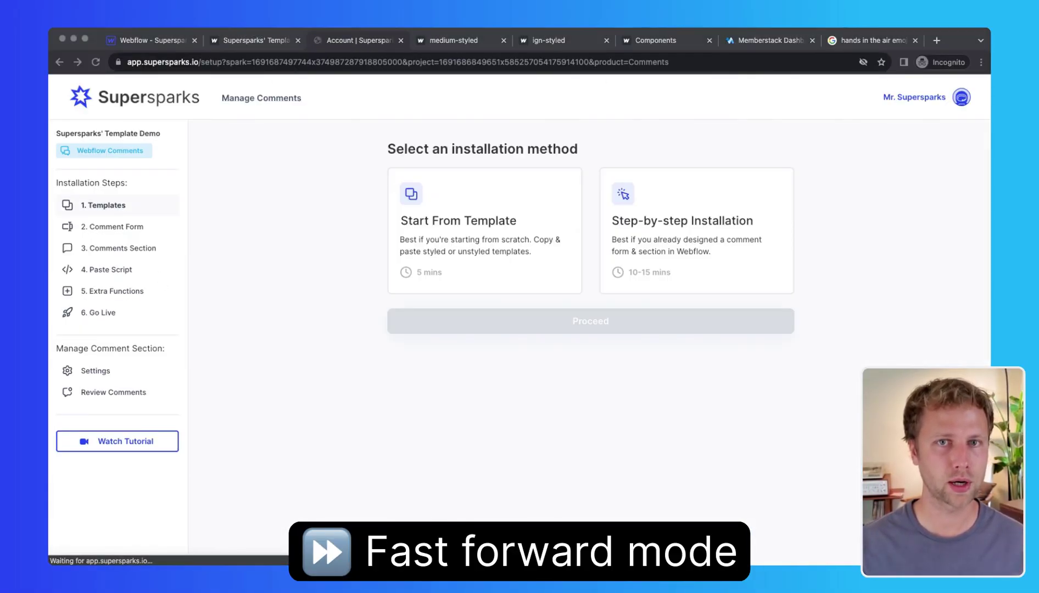
left_click(528, 277)
left_click(535, 324)
left_click(471, 276)
left_click(554, 447)
Step: Paste the comments template into the Classes Template page and centre it with Justify center
left_click(151, 43)
left_click(56, 172)
left_click(56, 198)
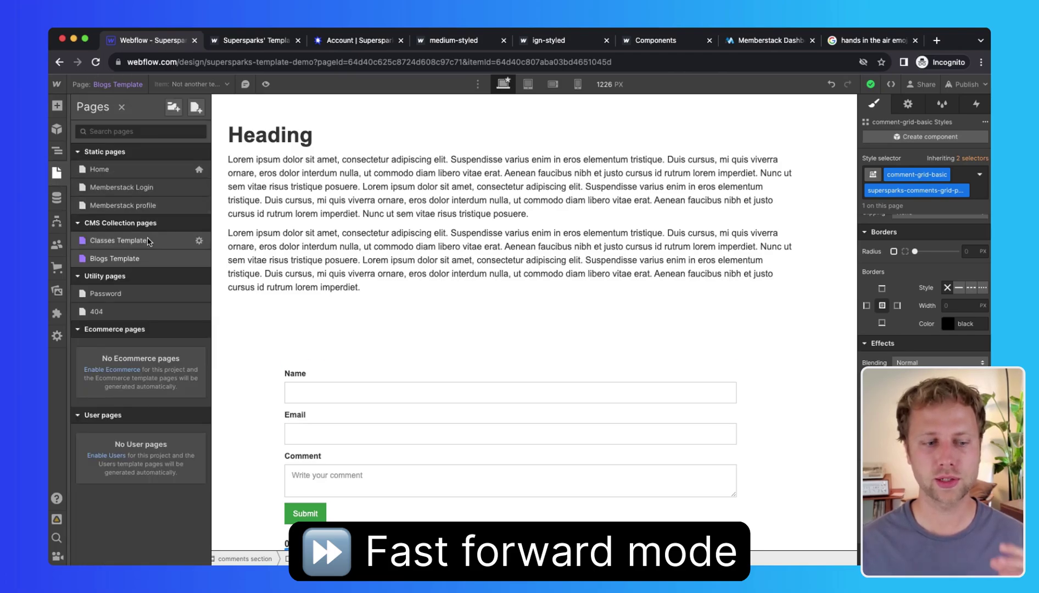
left_click(83, 135)
left_click(114, 144)
key("cmd+v")
scroll(431, 329, "down", 5)
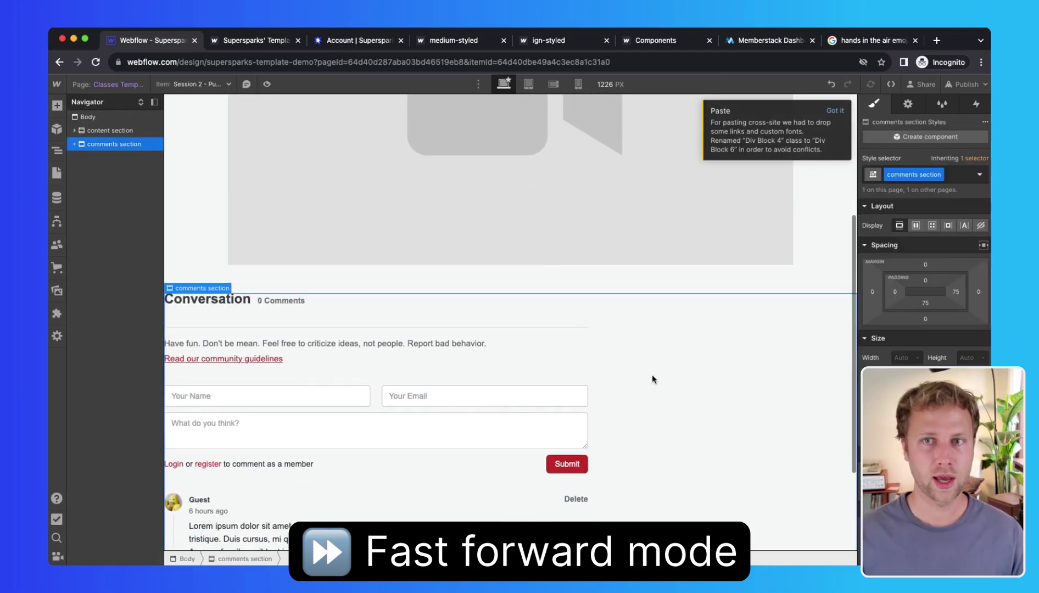
left_click(120, 158)
left_click(916, 225)
key("super+z")
left_click(113, 144)
left_click(920, 284)
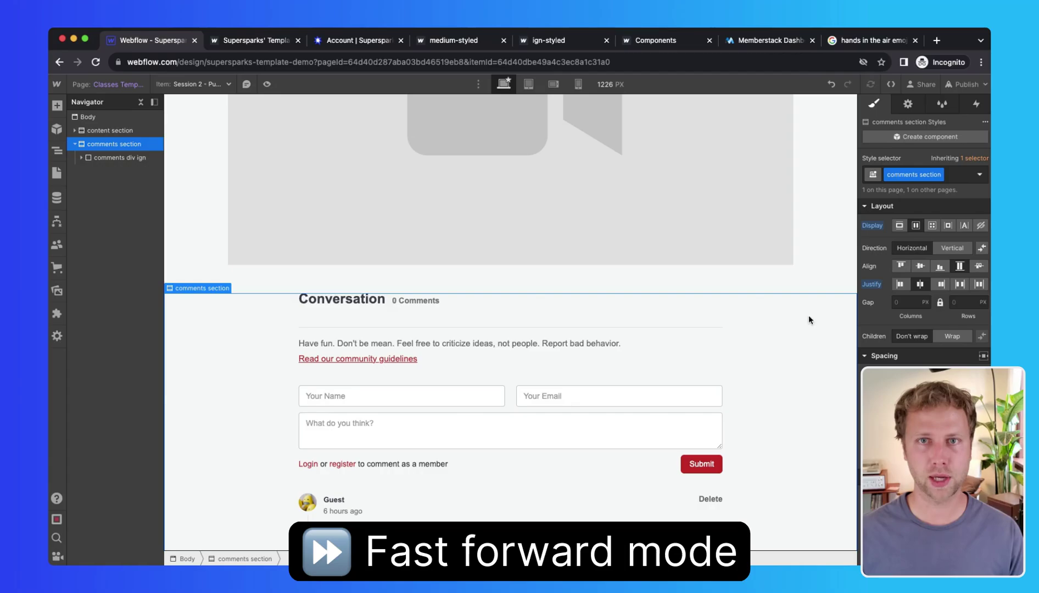
Step: Paste the Supersparks script into the Classes Template page's before-body custom code and save
left_click(352, 40)
left_click(510, 481)
left_click(165, 41)
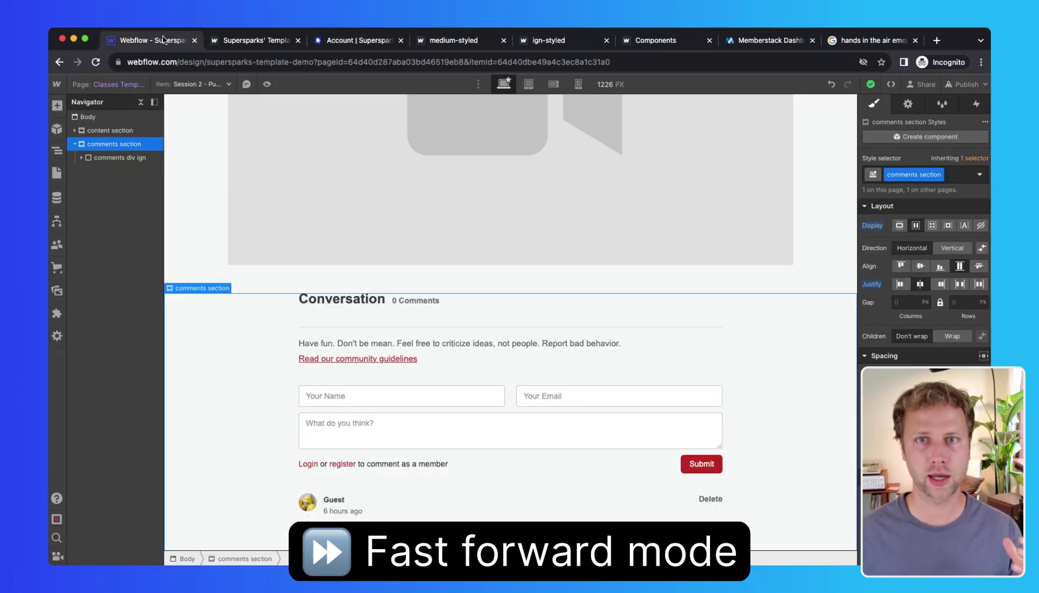
left_click(57, 172)
left_click(199, 240)
scroll(286, 274, "down", 10)
left_click(244, 331)
key("super+v")
left_click(554, 105)
Step: Publish the site to the staging domain
left_click(965, 84)
left_click(930, 276)
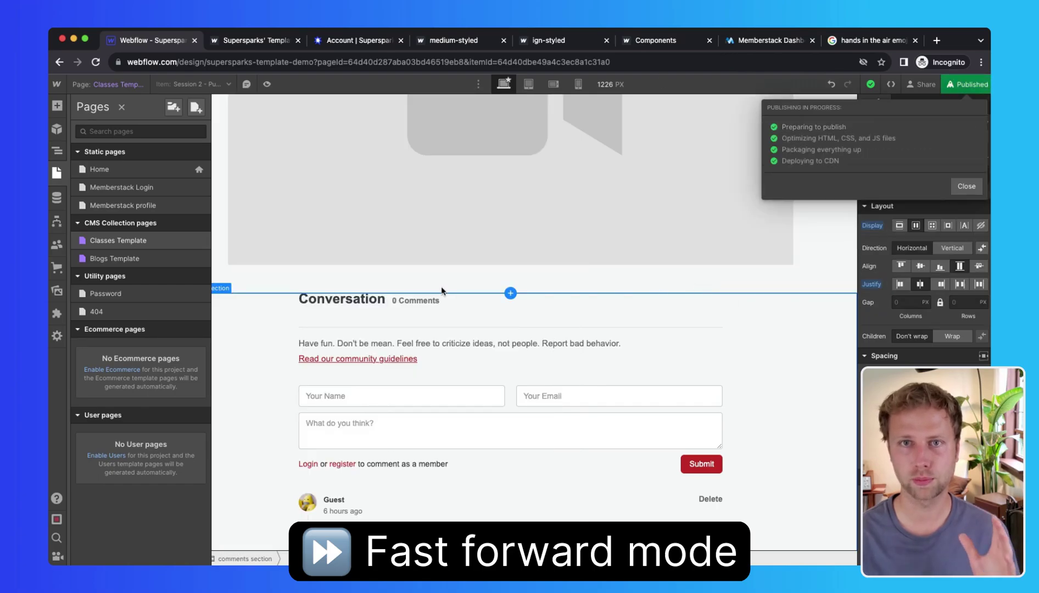
left_click(280, 390)
scroll(280, 390, "down", 2)
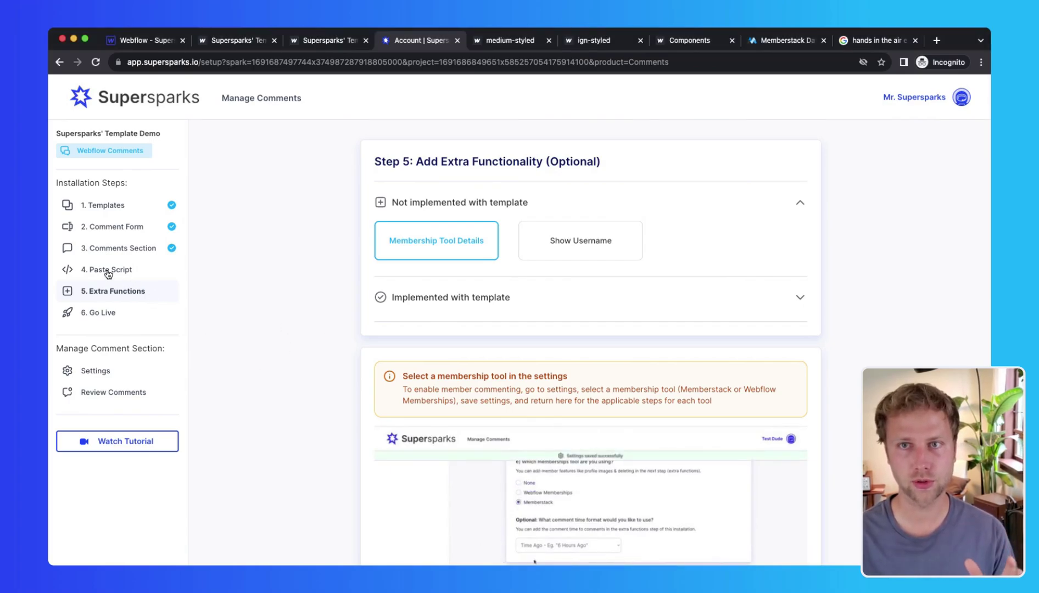
Step: Open the Supersparks comment section settings and save them with Memberstack as the memberships tool
left_click(97, 373)
scroll(351, 335, "down", 6)
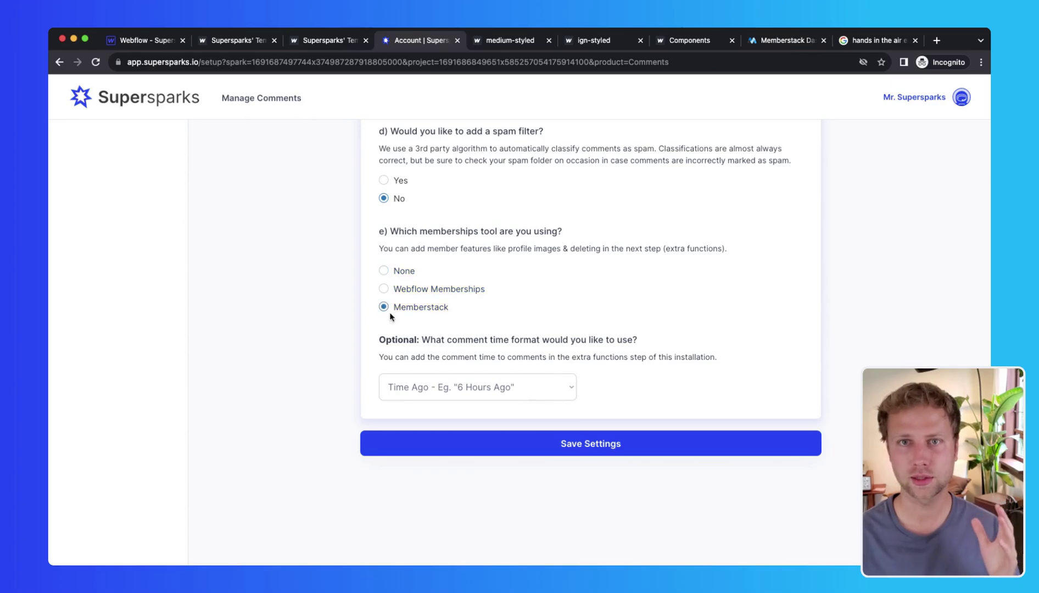
scroll(396, 329, "up", 2)
scroll(365, 351, "down", 2)
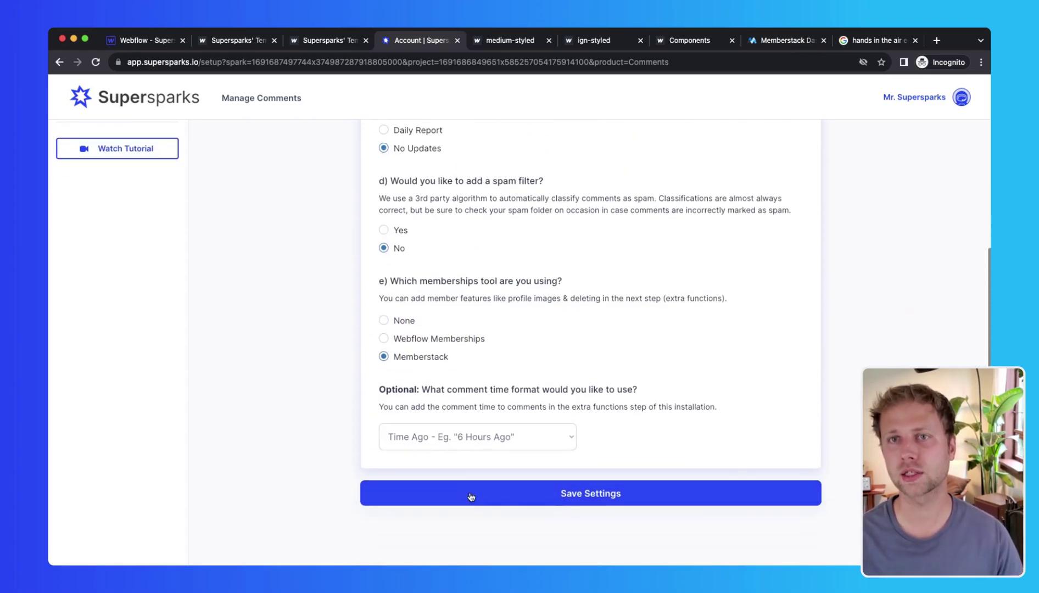
left_click(470, 498)
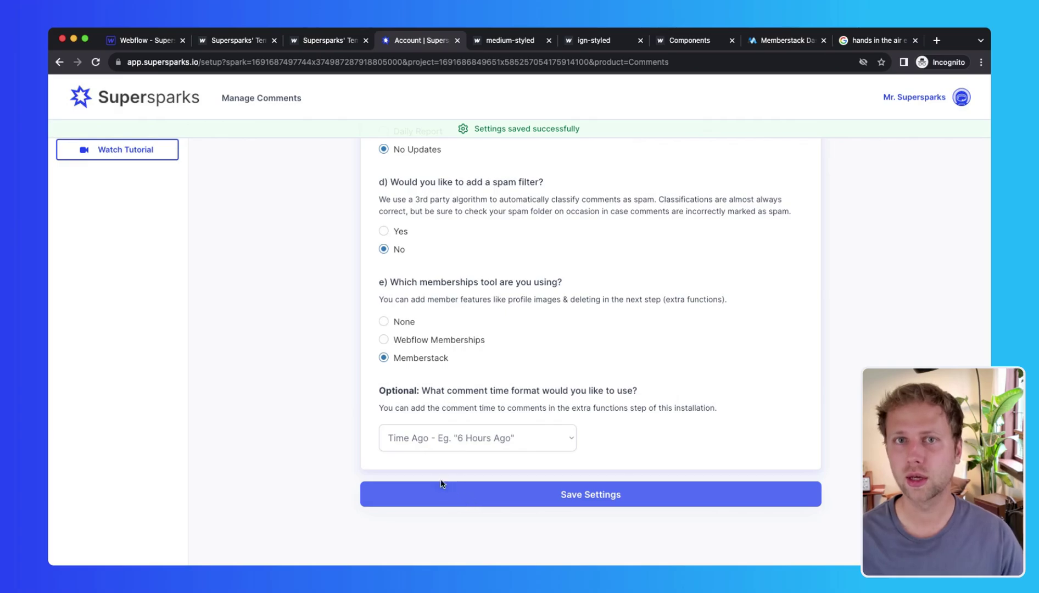
scroll(438, 479, "up", 5)
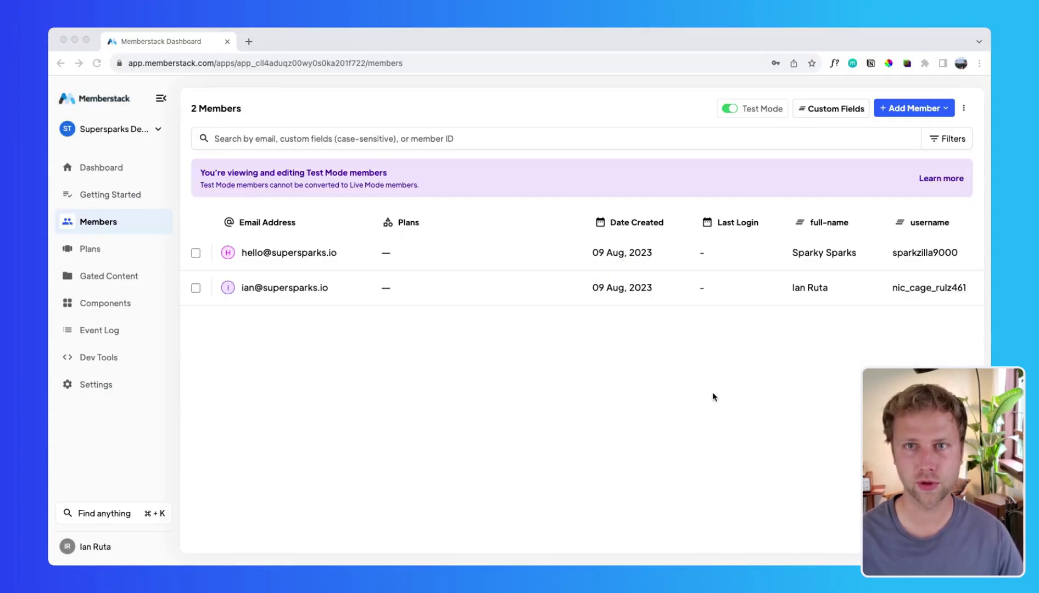
Step: Copy the full-name field's ID from Memberstack's Custom Fields list
left_click(827, 109)
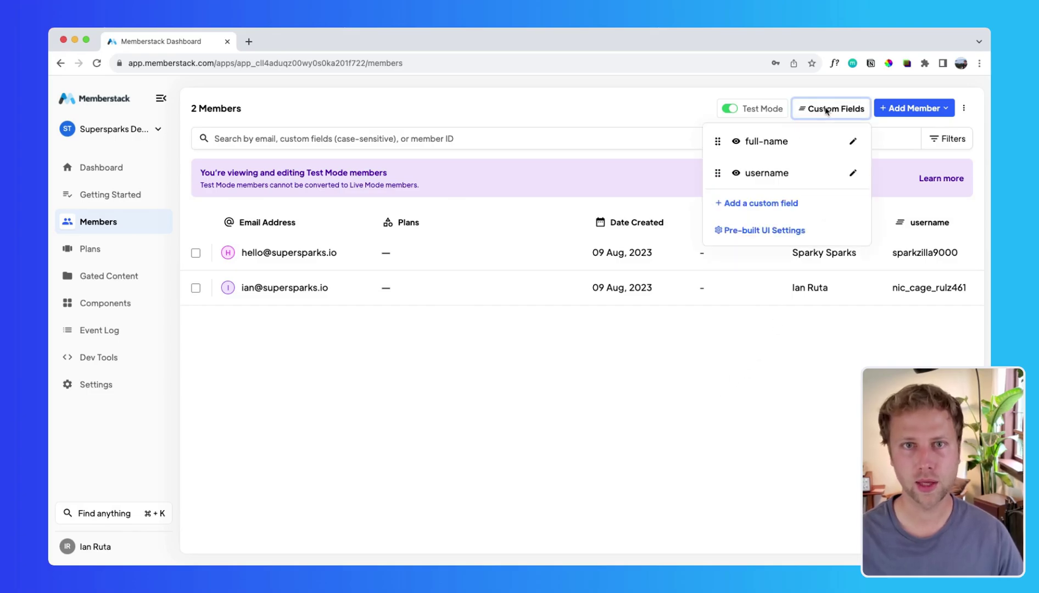
left_click(853, 142)
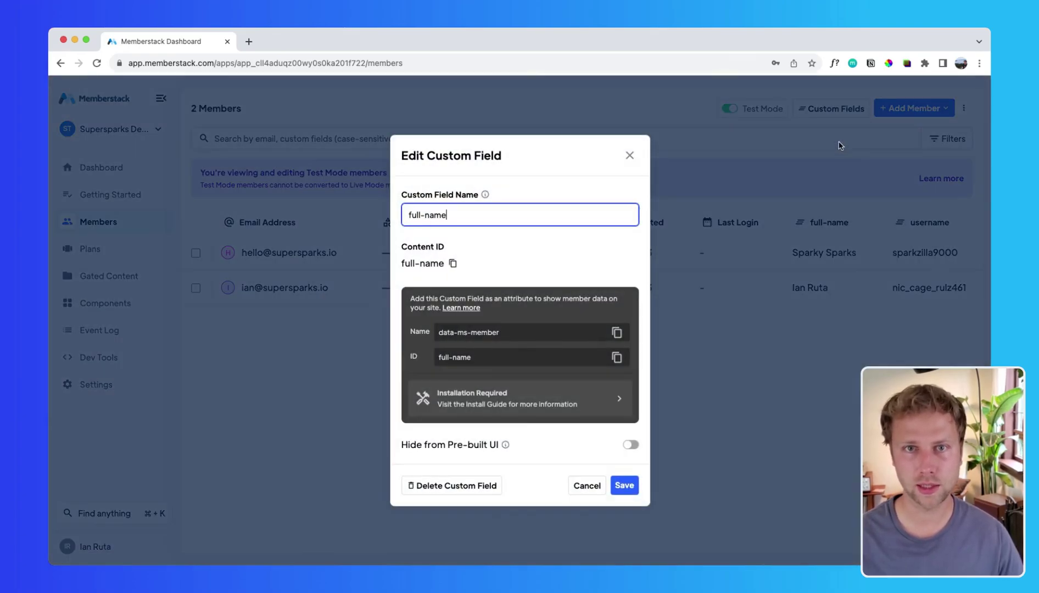
left_click(618, 358)
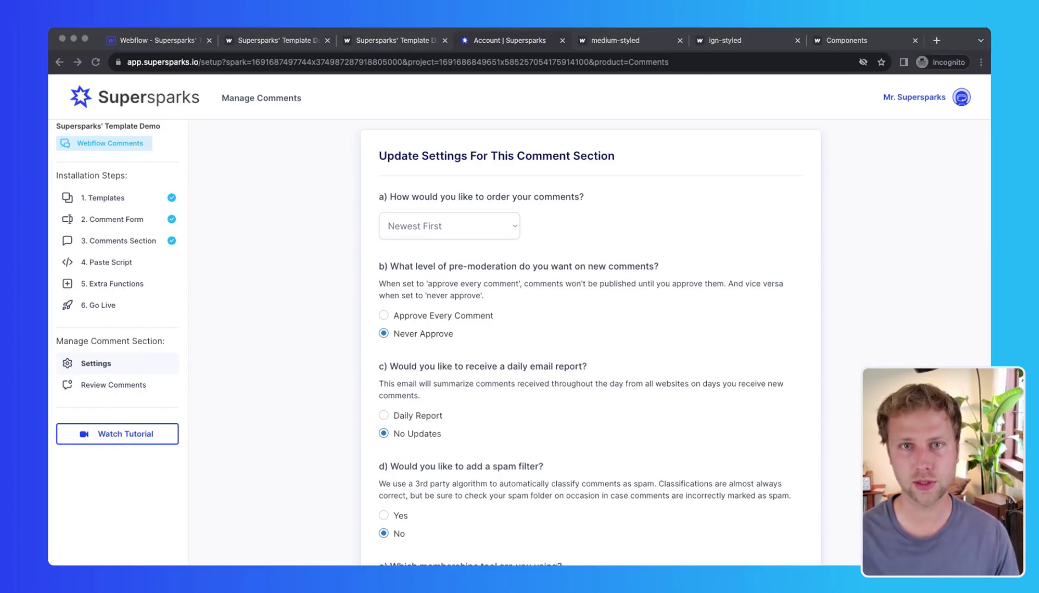
Step: Paste full-name into the member names ID field on Supersparks' 5. Extra Functions page
left_click(123, 285)
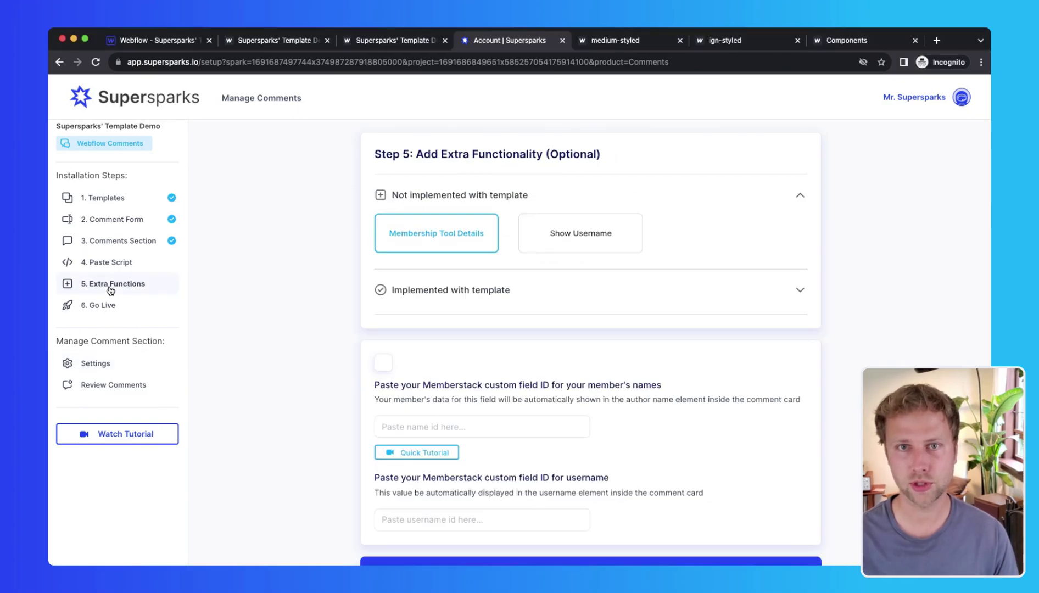
scroll(492, 382, "down", 2)
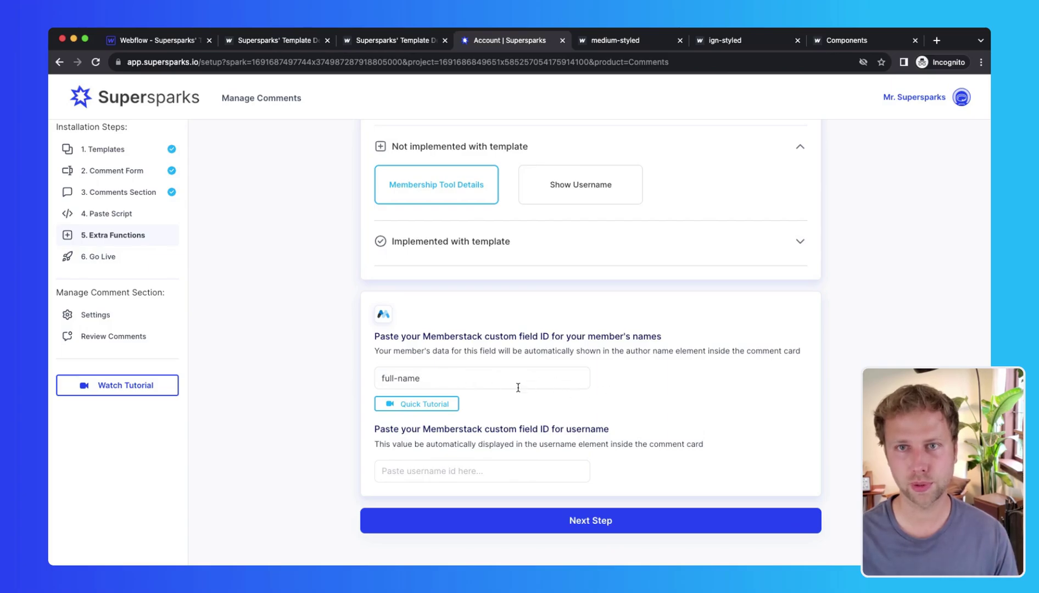
left_click(589, 374)
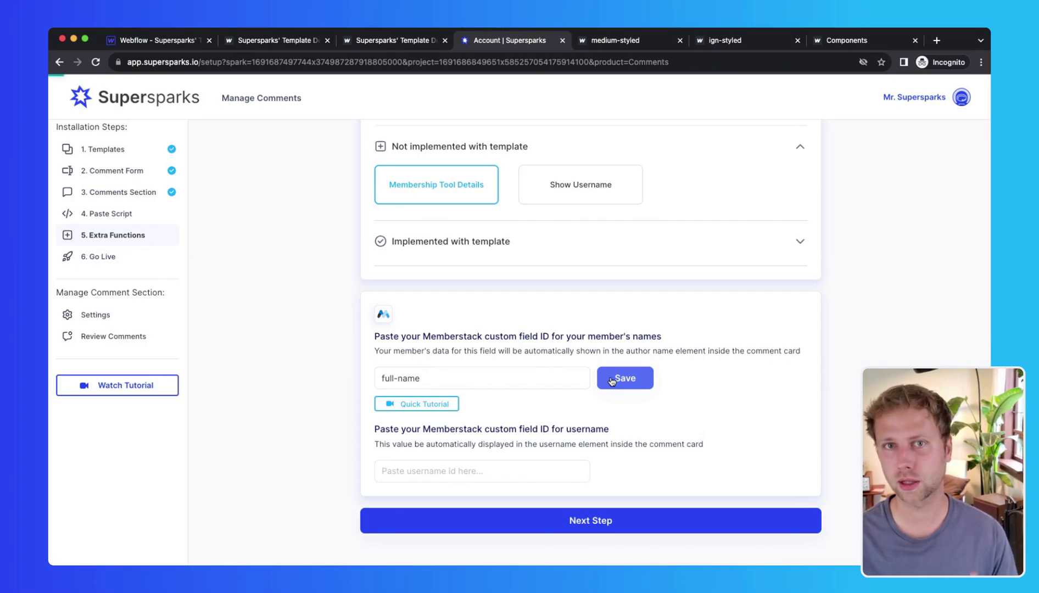
Step: Save the member names ID, then copy the username custom field's ID in Memberstack
left_click(611, 381)
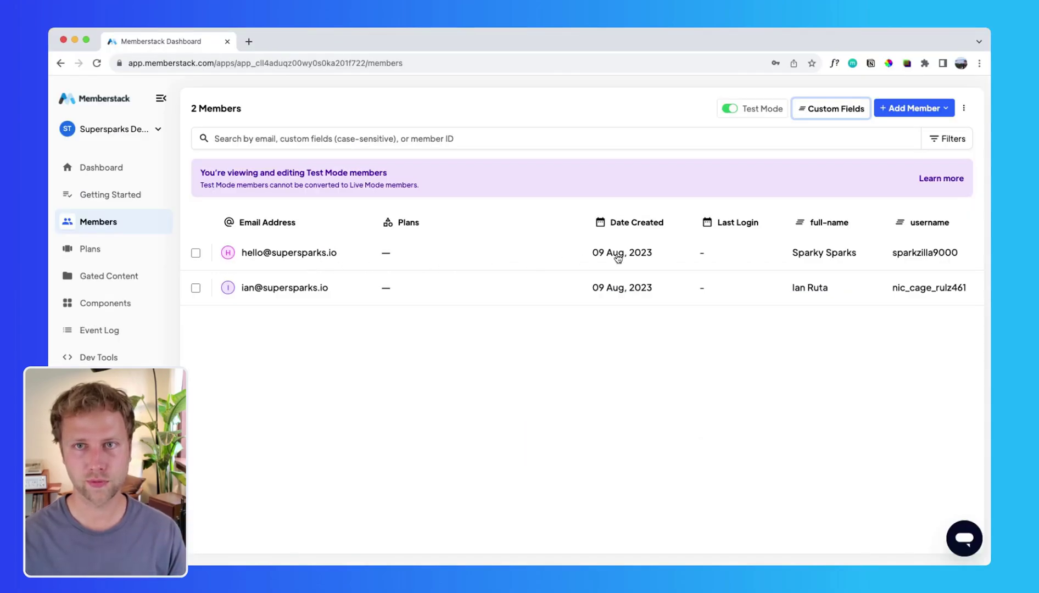
left_click(904, 295)
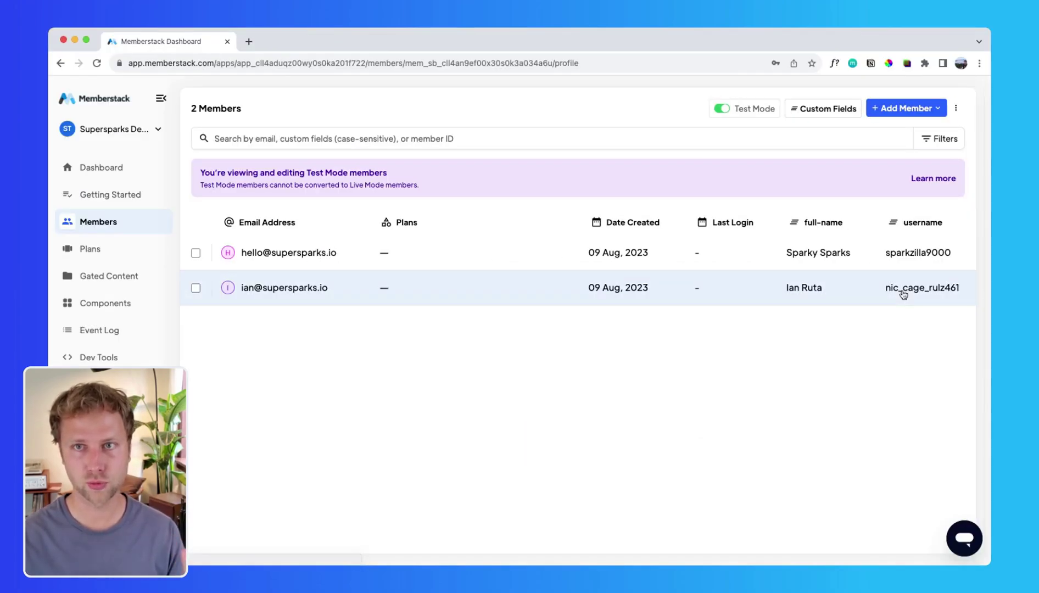
scroll(830, 384, "down", 1)
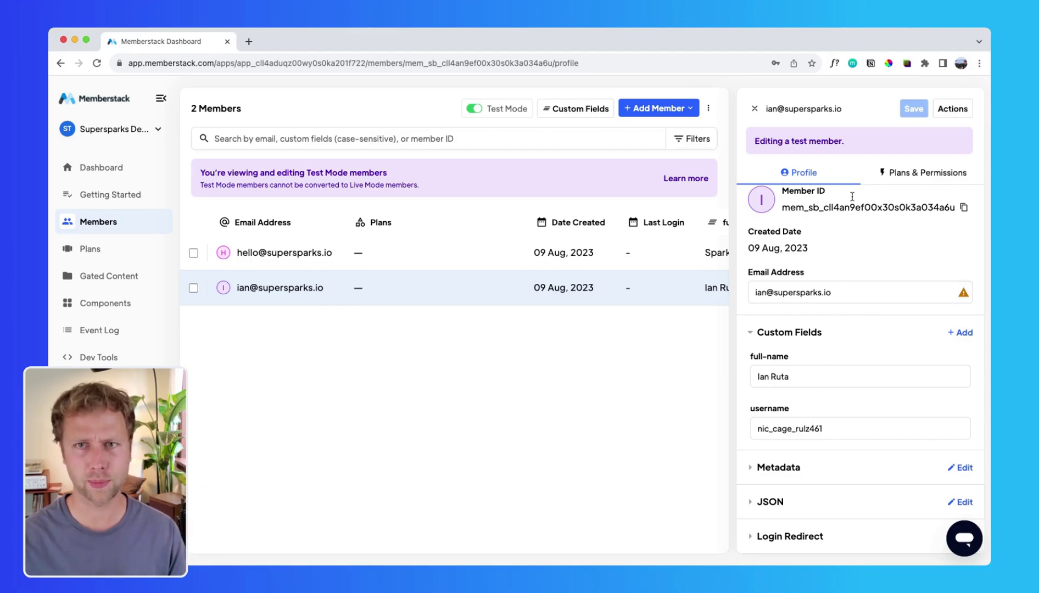
left_click(754, 109)
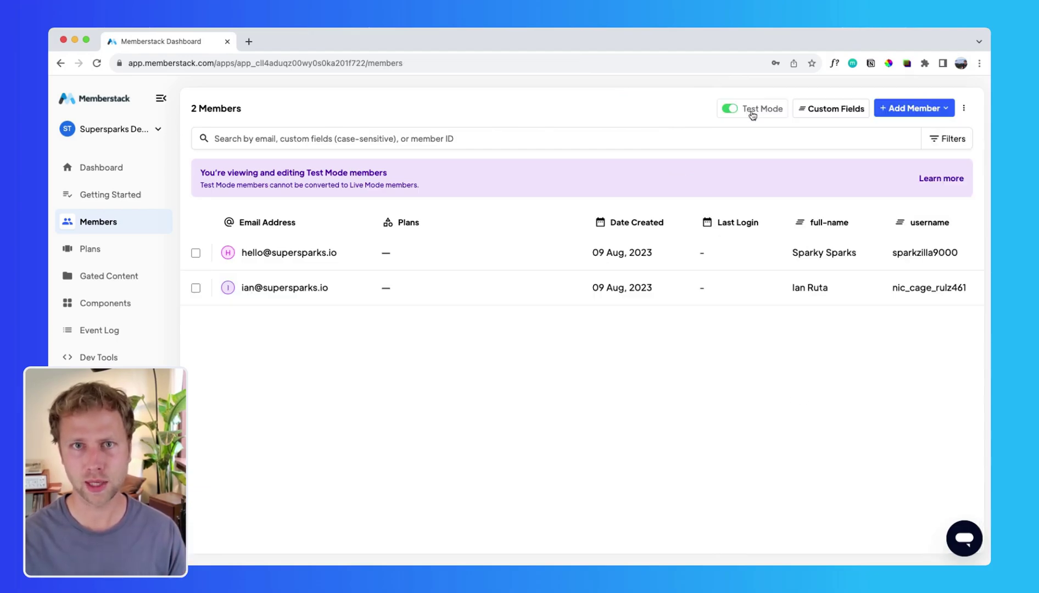
left_click(844, 115)
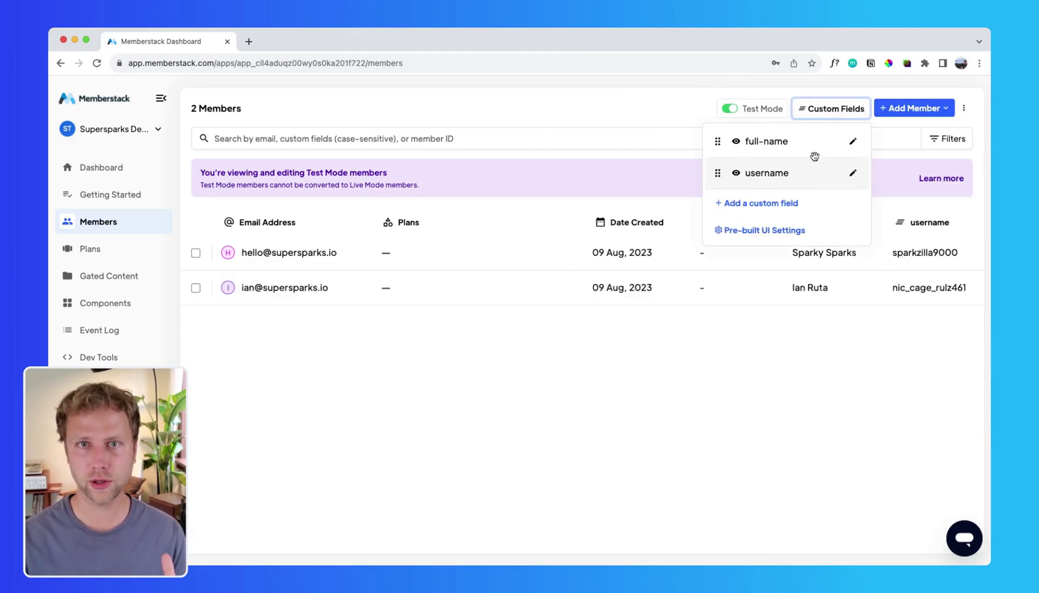
left_click(852, 174)
left_click(616, 358)
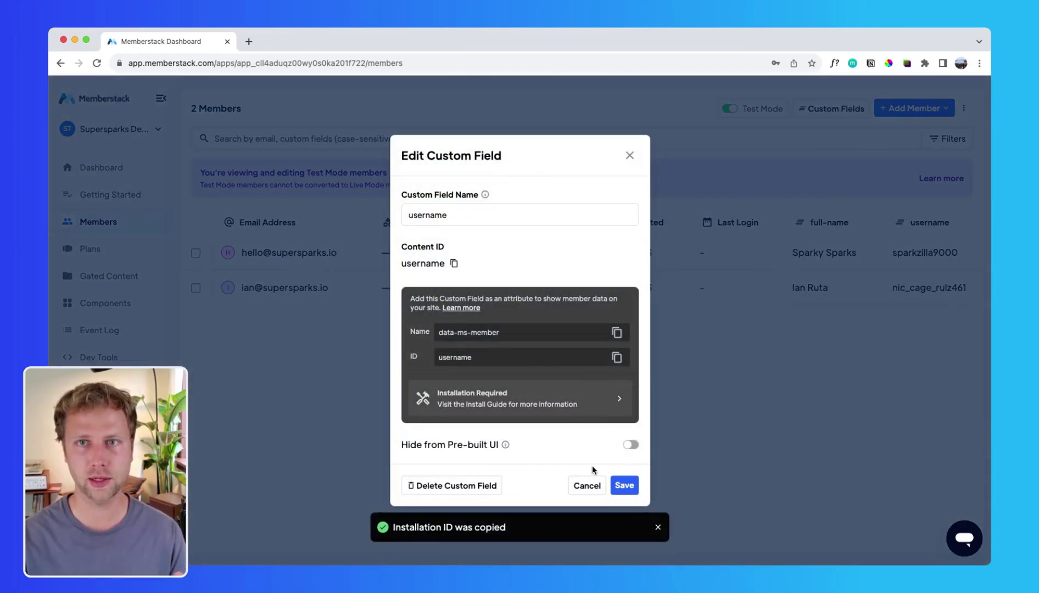
left_click(630, 156)
Step: Paste and save the username field ID in Supersparks' username setting
key("super+Tab")
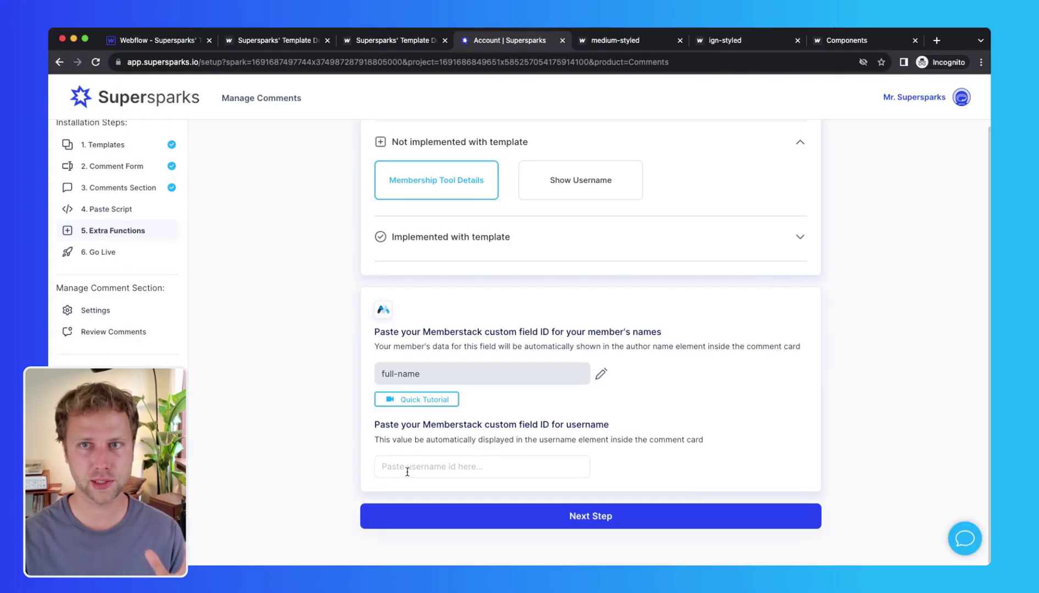
left_click(413, 464)
key("ctrl+v")
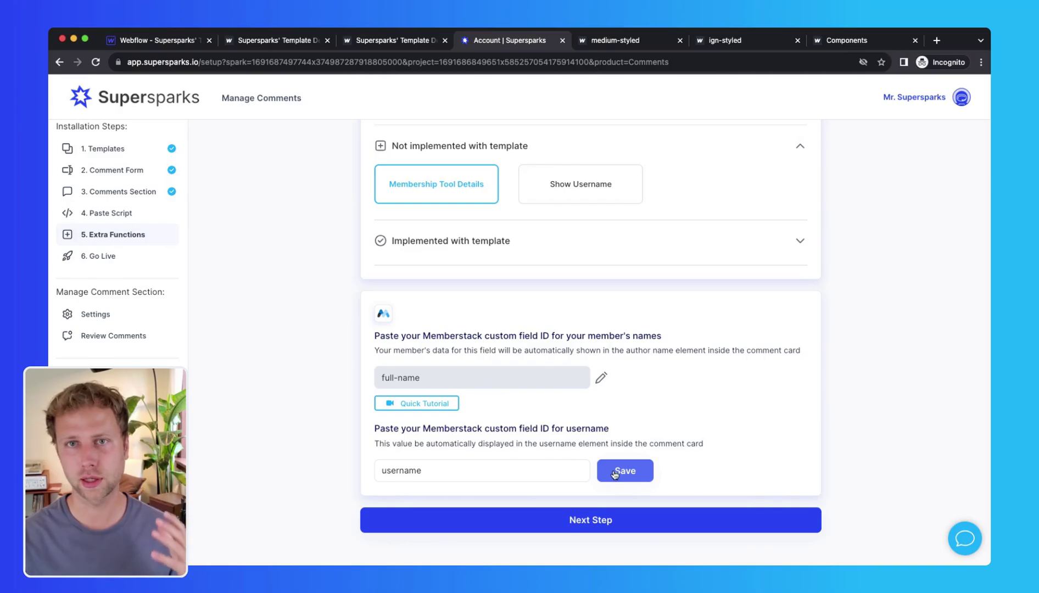
left_click(615, 475)
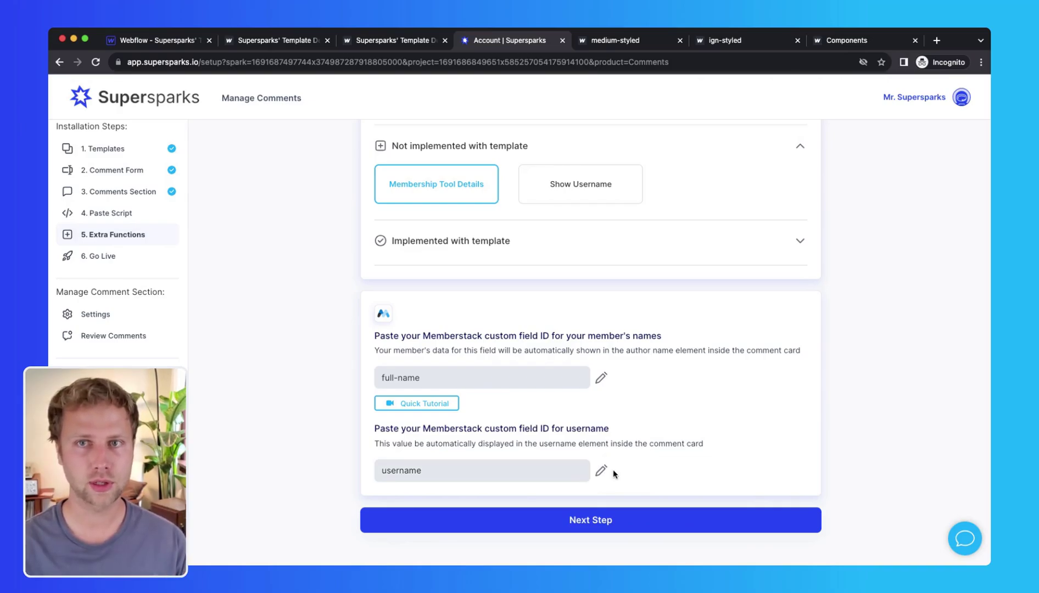
Step: Add a 'username' text block under the comment author name, coloured red #c02b27
key("super+1")
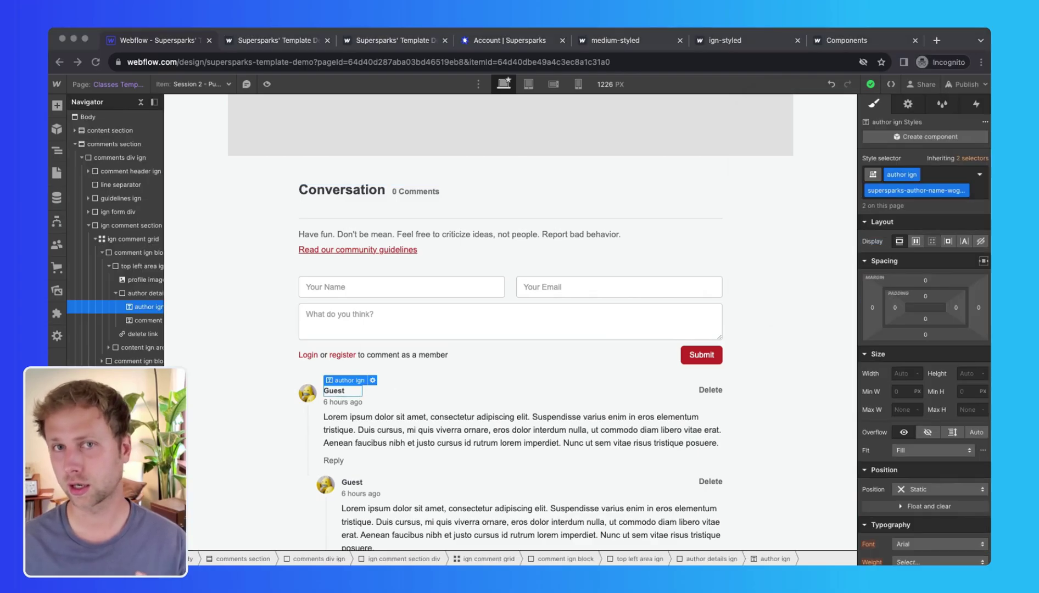
key("Up")
key("Up")
key("Up")
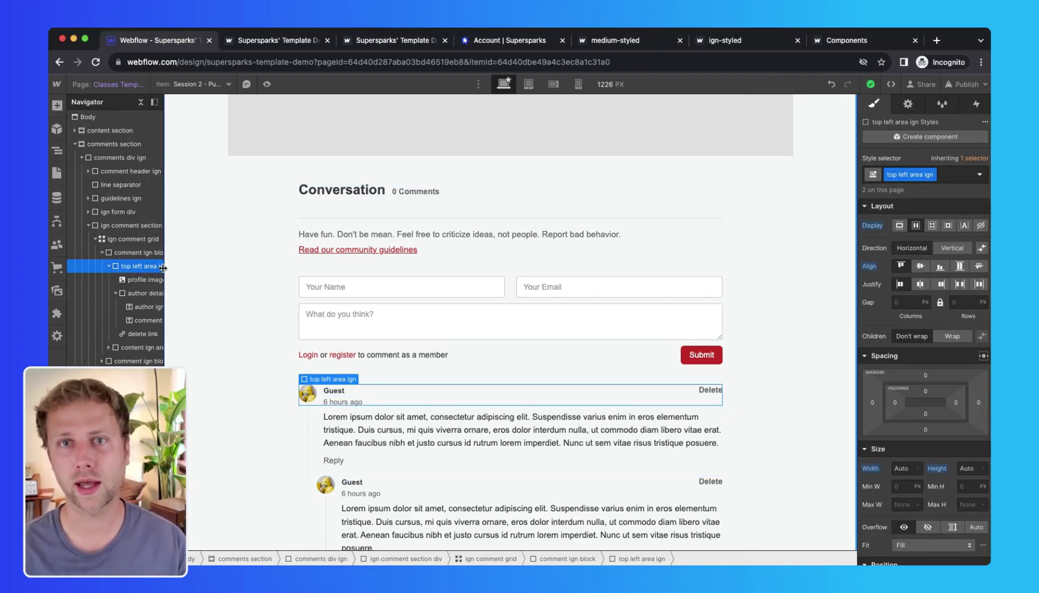
key("a")
left_click_drag(88, 357, 148, 323)
double_click(399, 404)
type("username")
key("Escape")
scroll(923, 428, "down", 3)
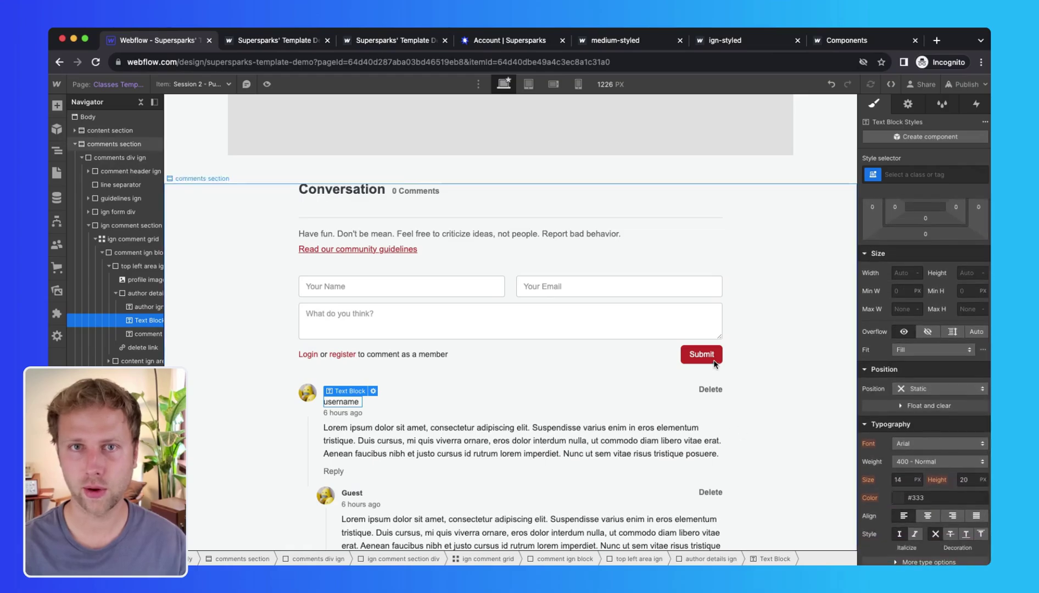
scroll(922, 360, "down", 5)
left_click(916, 216)
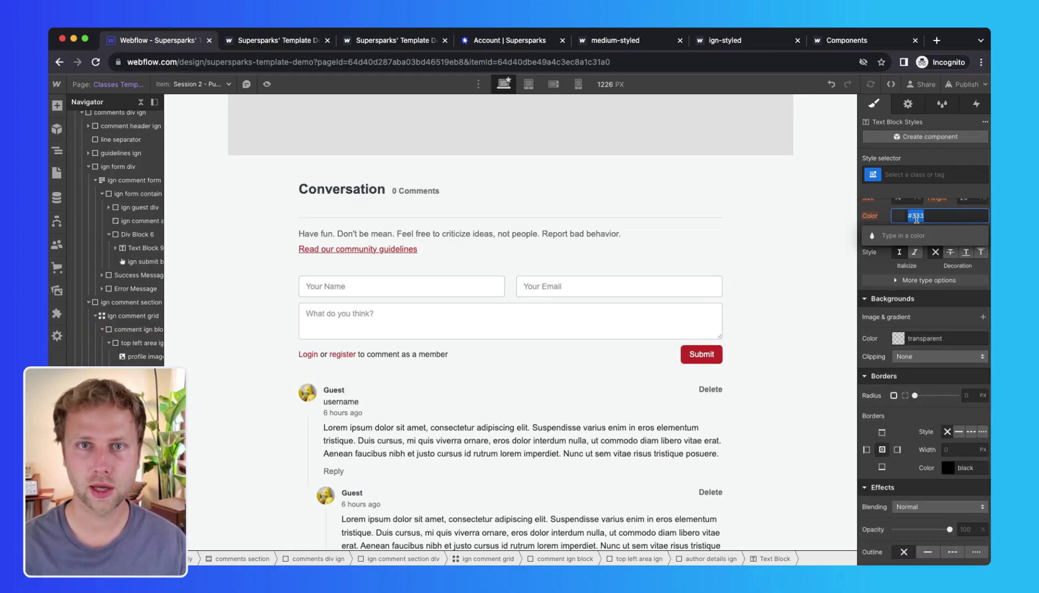
key("Return")
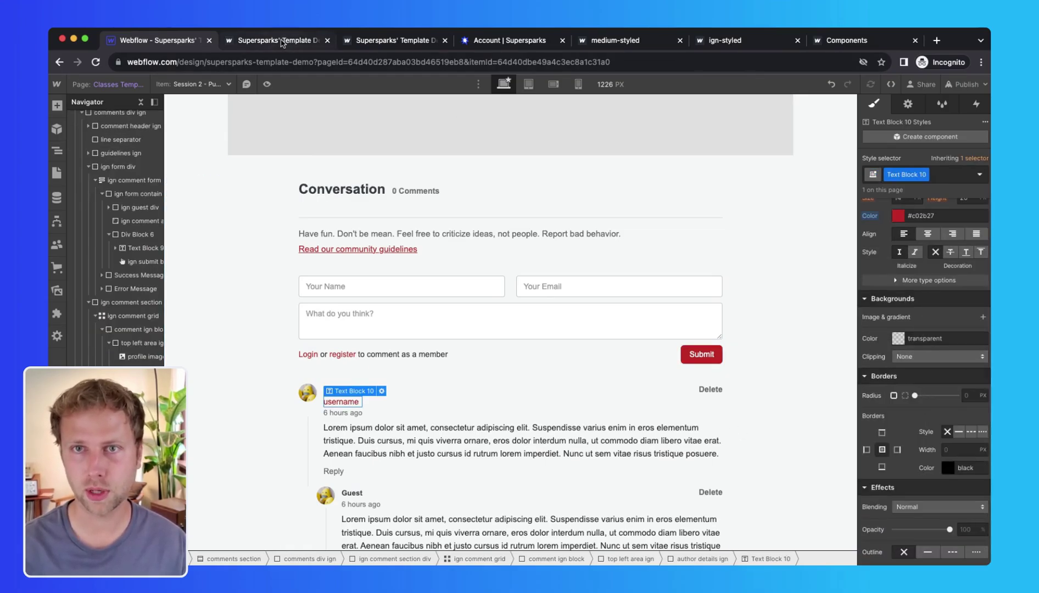
Step: Give the username text the Supersparks username combo class copied from Show Username instructions
left_click(483, 44)
left_click(554, 240)
left_click(581, 427)
left_click(165, 41)
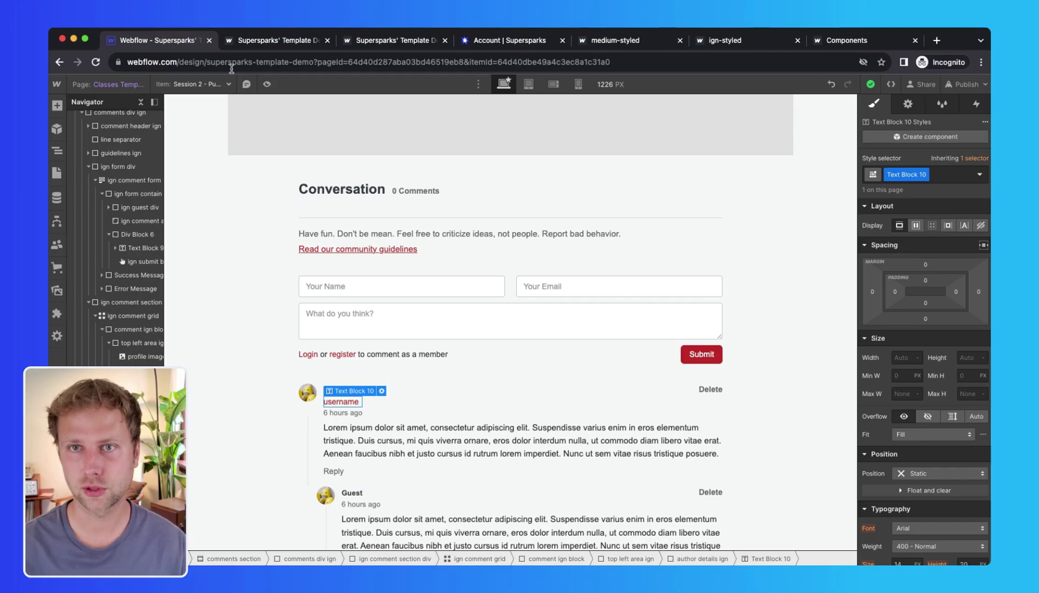
left_click(956, 179)
key("super+v")
key("Return")
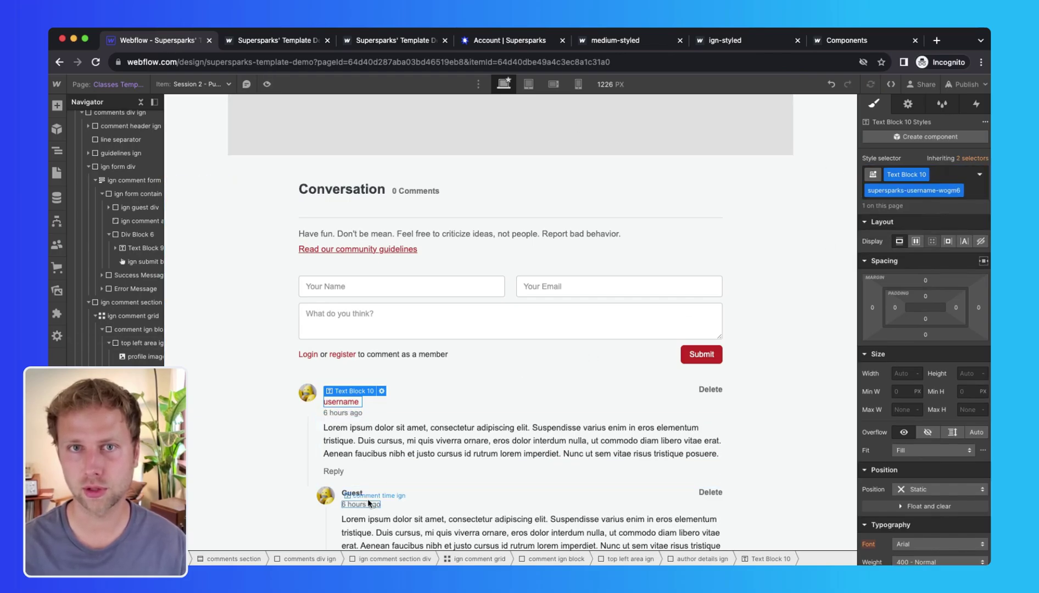
Step: Paste the username line under the reply's author name
left_click(365, 503)
left_click(351, 493)
key("super+v")
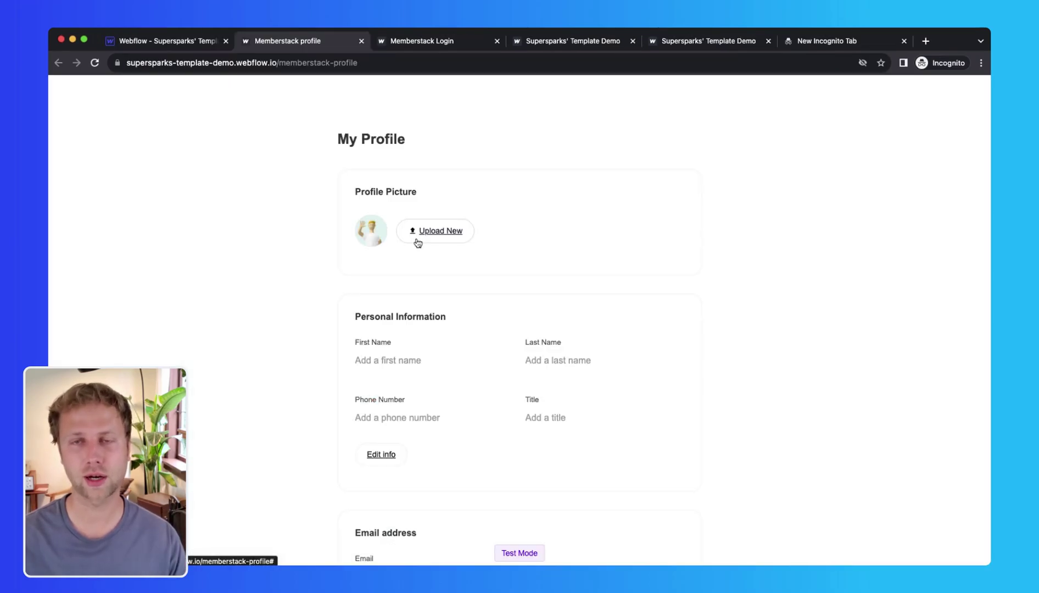
Step: Fill in the member account's email on the memberstack-login page and move to the password field
scroll(346, 250, "down", 5)
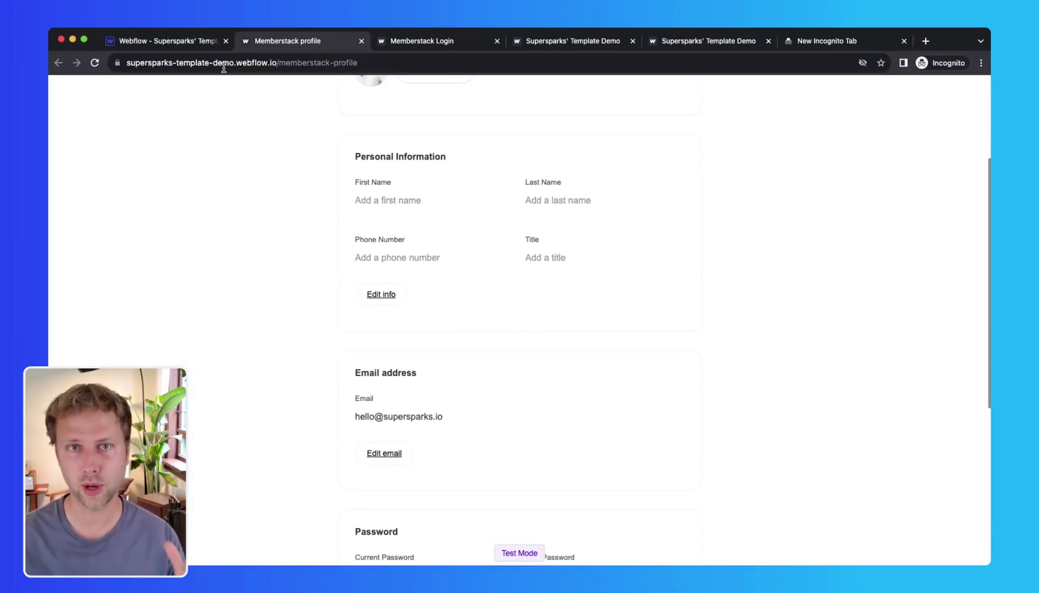
left_click(191, 42)
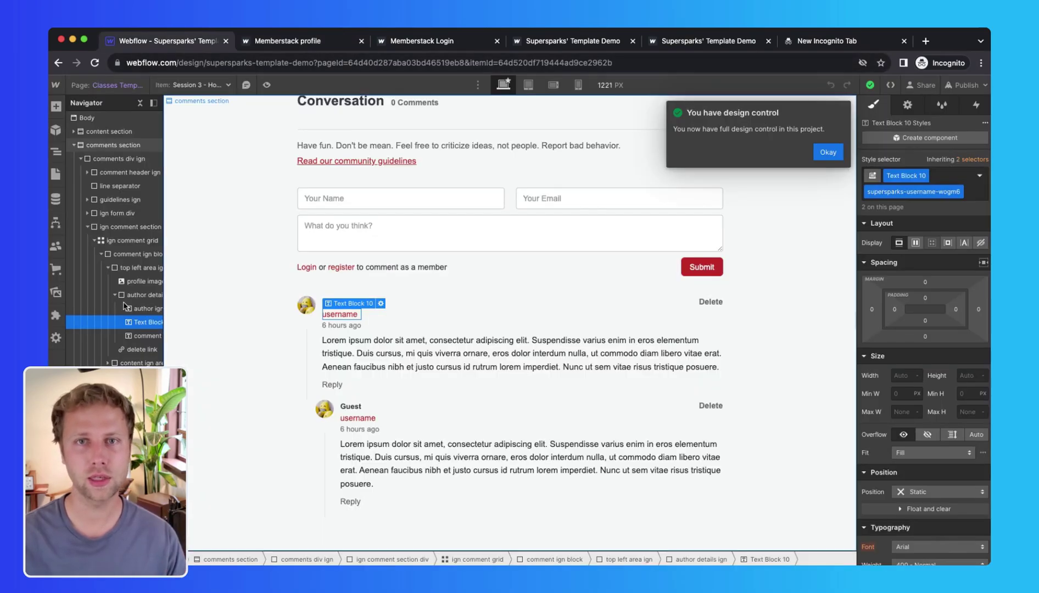
left_click(308, 311)
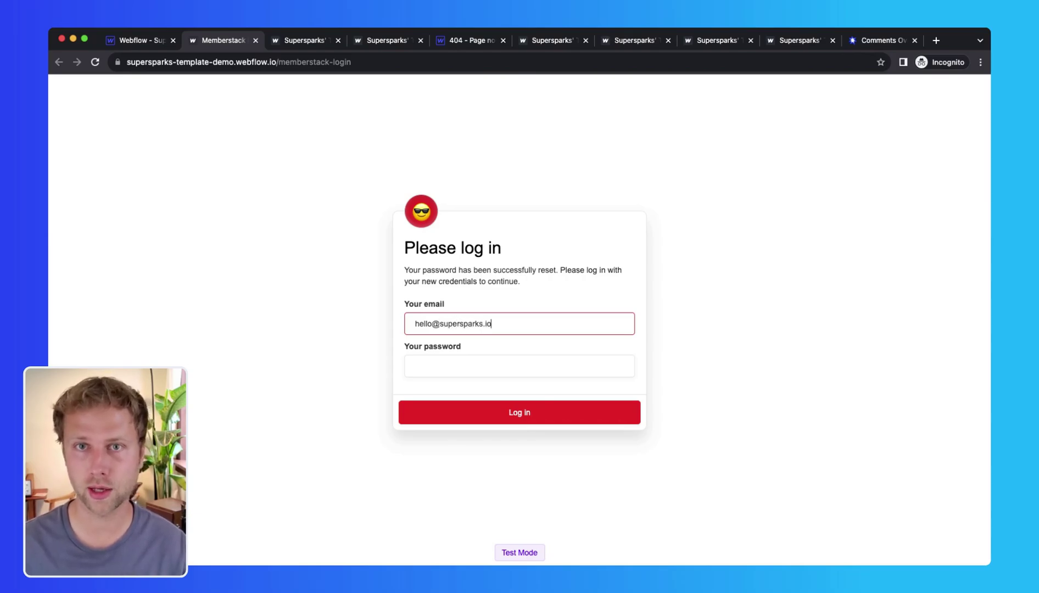
left_click(432, 372)
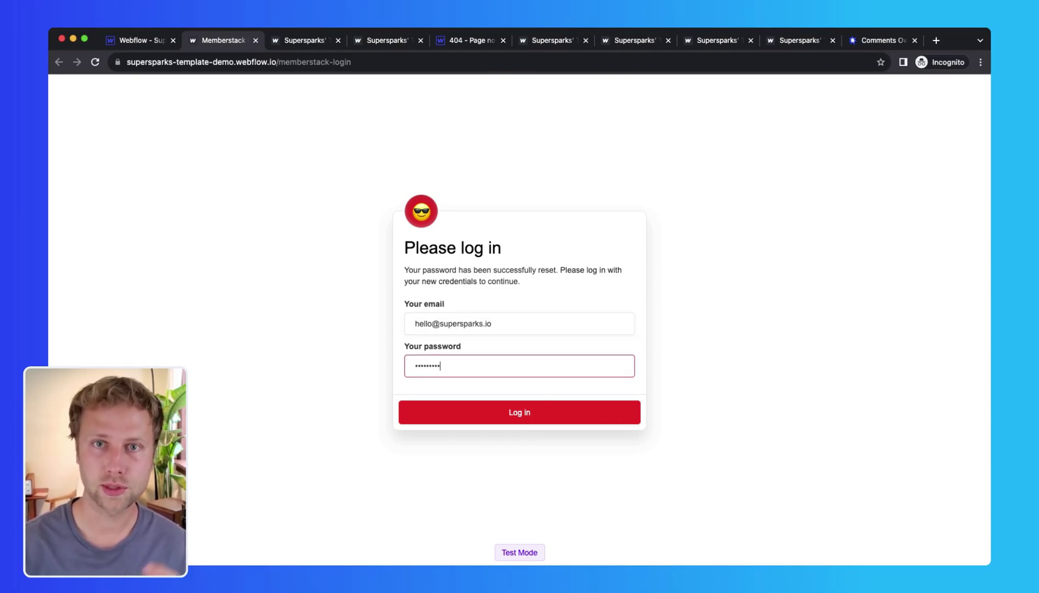
Step: Log in and submit a comment on the Session 3 page as the member
left_click(510, 420)
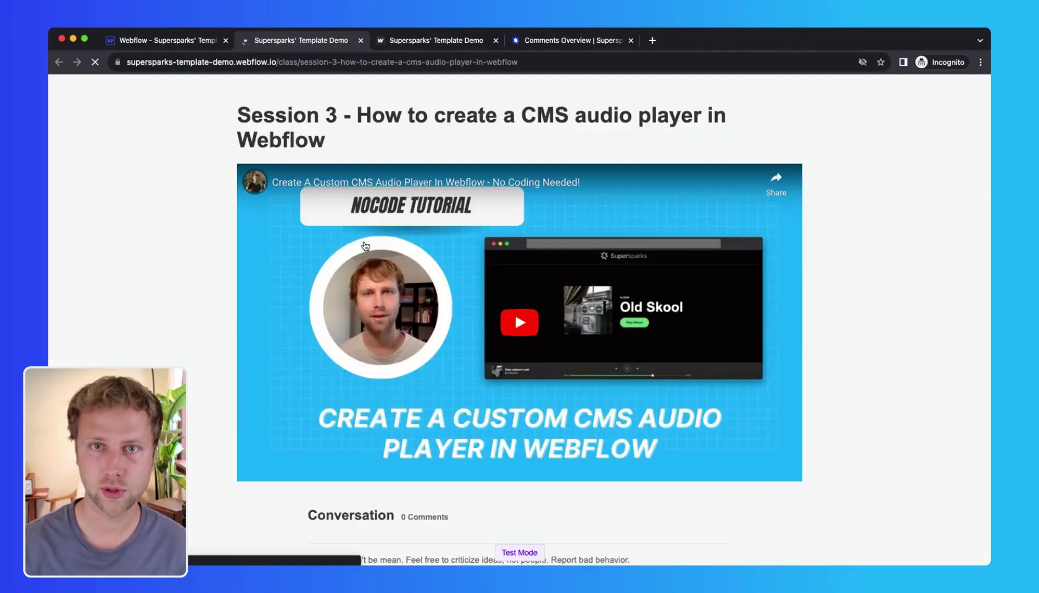
type("A")
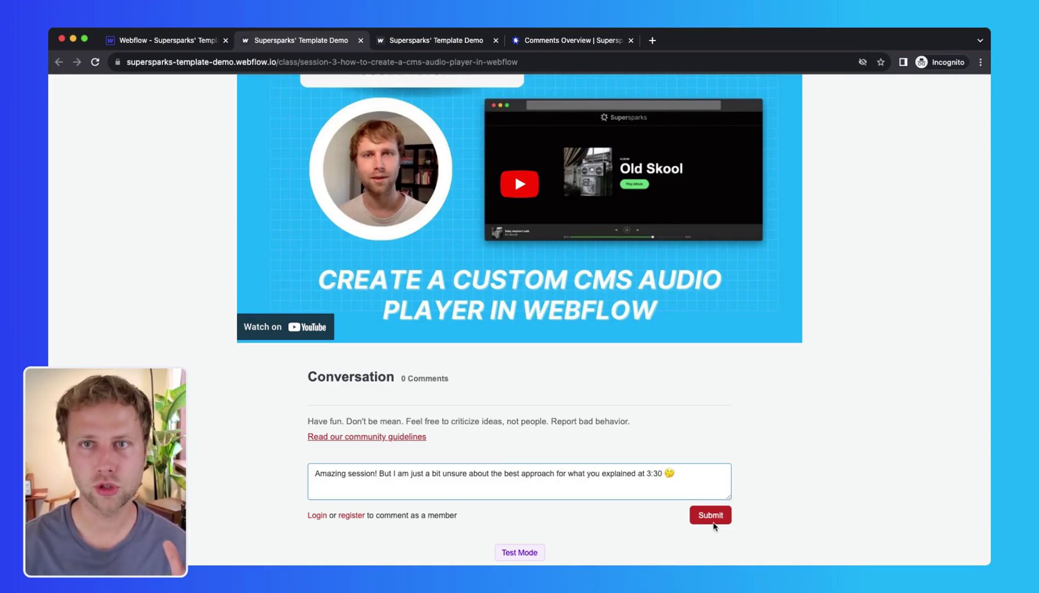
left_click(708, 521)
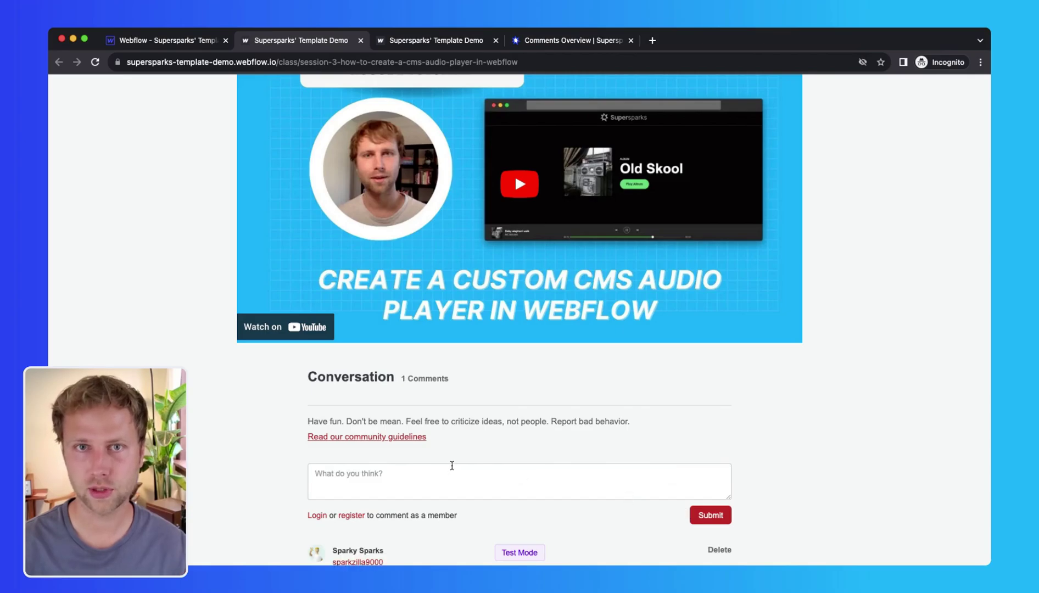
Step: Delete the member's own comment, leaving only 'Thanks for sharing!'
scroll(451, 466, "down", 3)
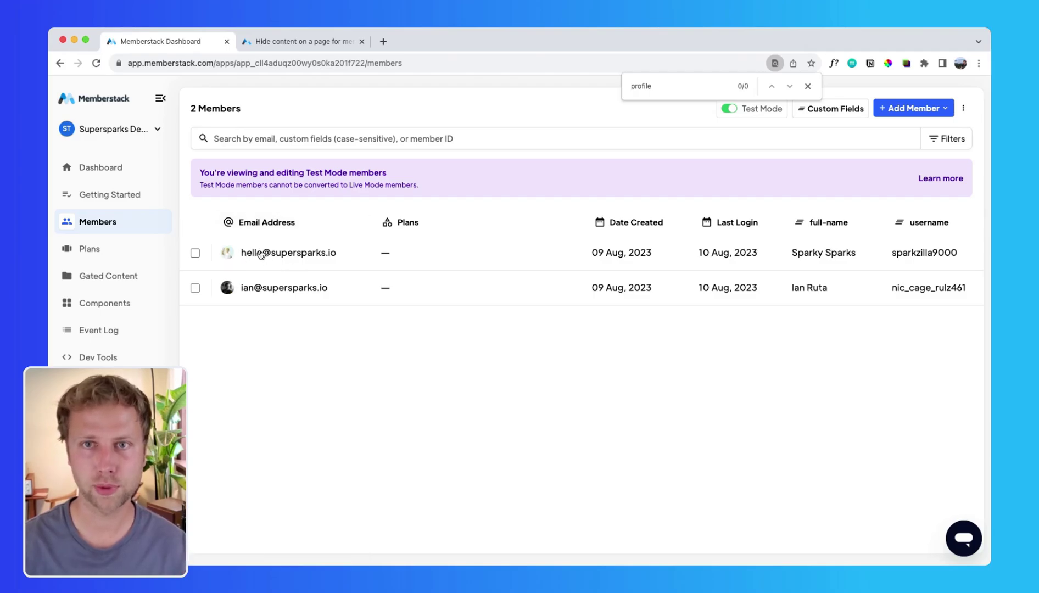
left_click(261, 254)
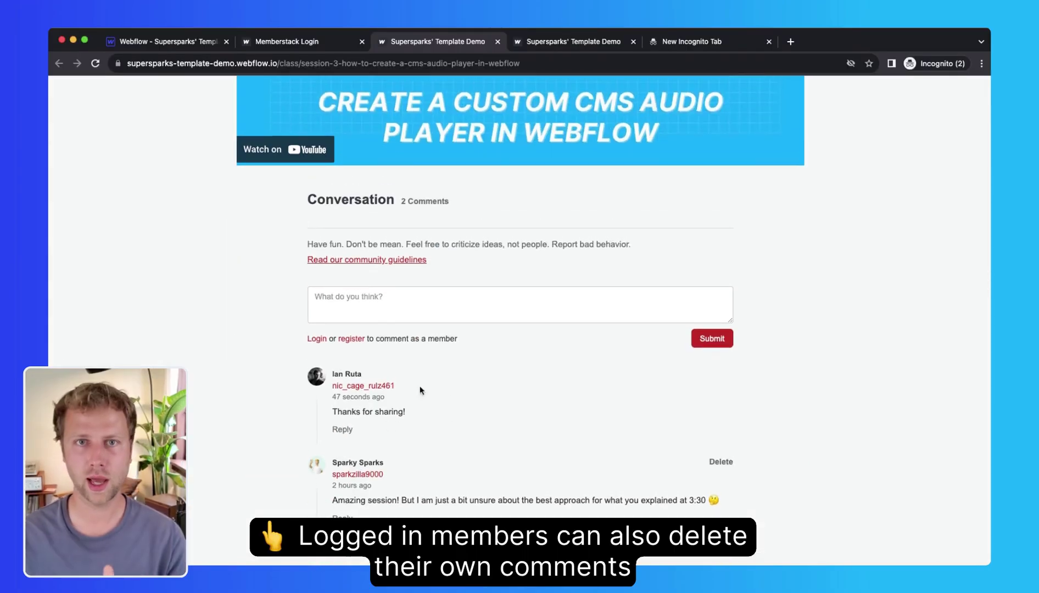
left_click(720, 461)
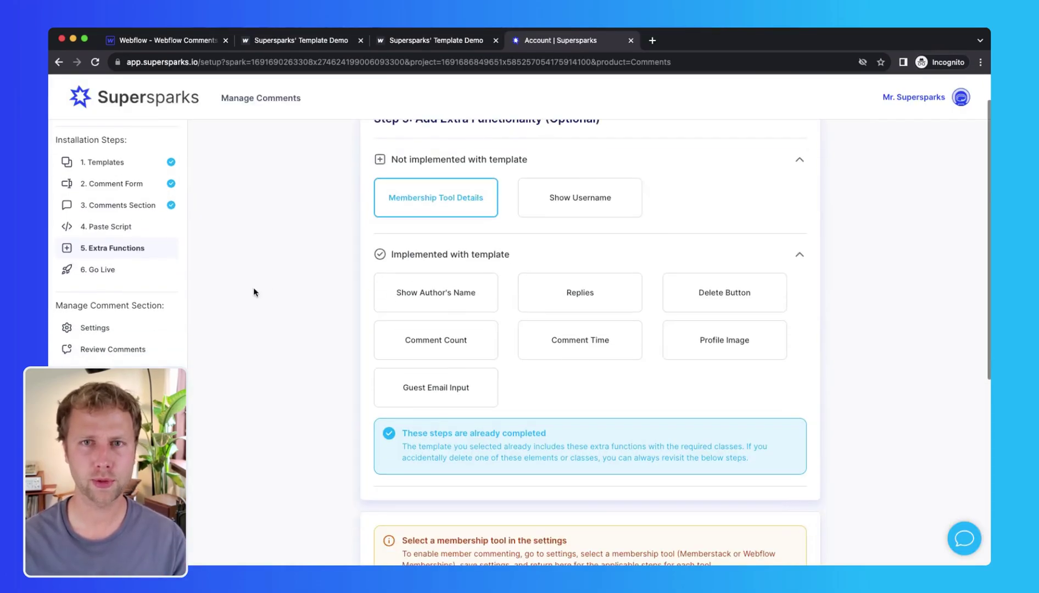
Step: Choose Webflow Memberships as the comment section's memberships tool and save the settings
left_click(104, 327)
scroll(385, 417, "down", 4)
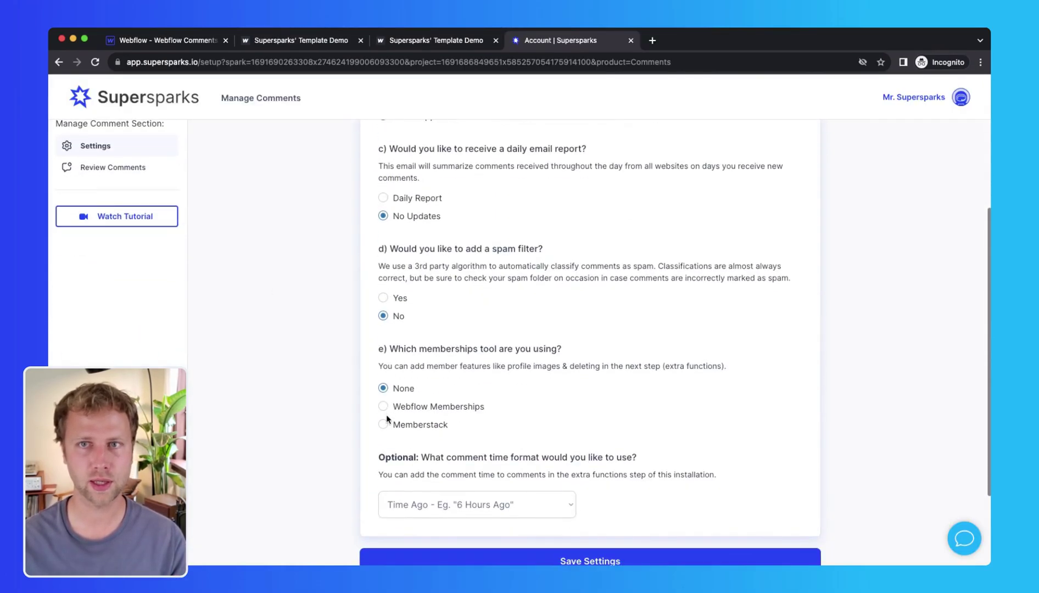
scroll(452, 426, "down", 2)
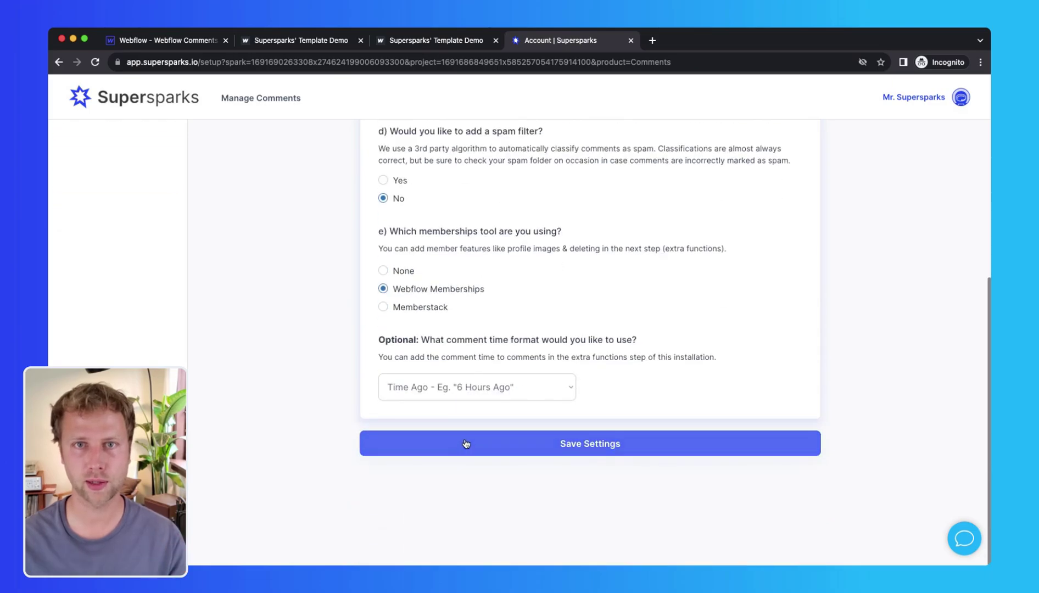
left_click(450, 439)
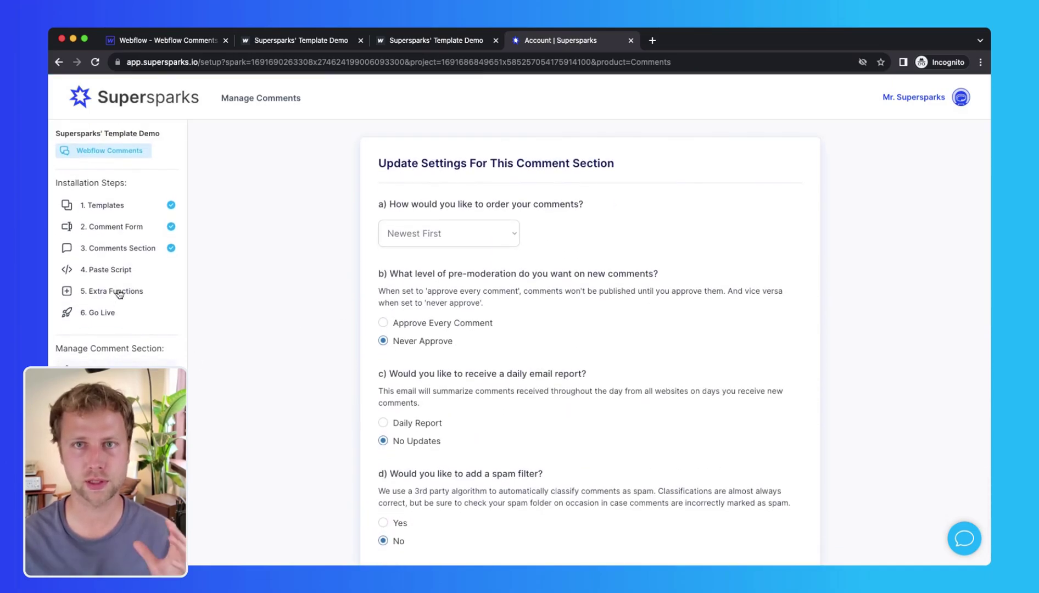
Step: Copy the profile-images slug from the 5. Extra Functions step
left_click(119, 293)
scroll(478, 336, "down", 4)
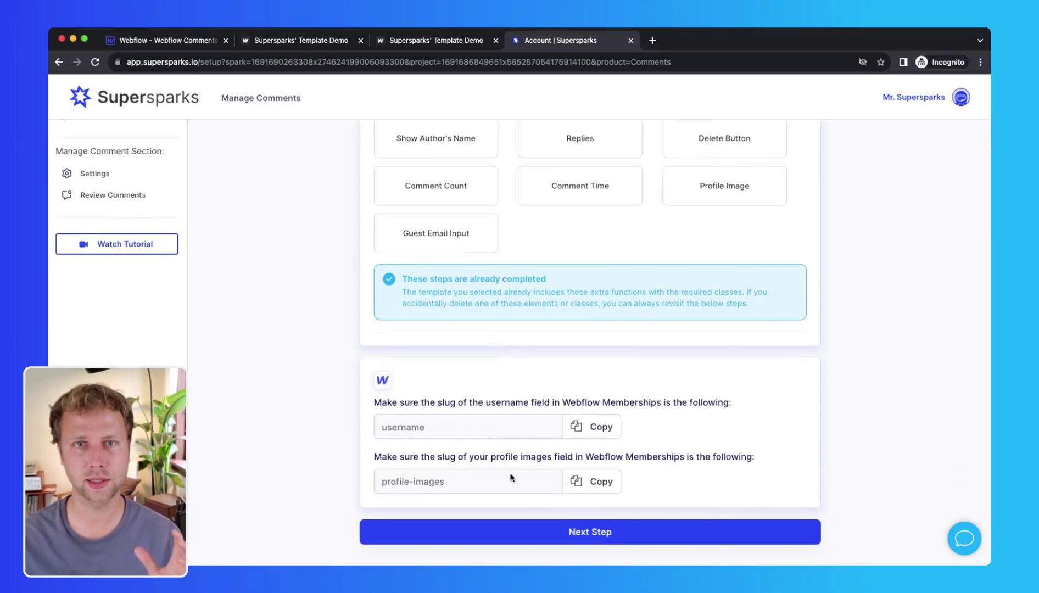
left_click(587, 487)
Step: Rename the Profile Images user field slug from avatars to profile-images, then view a member's account
key("super+1")
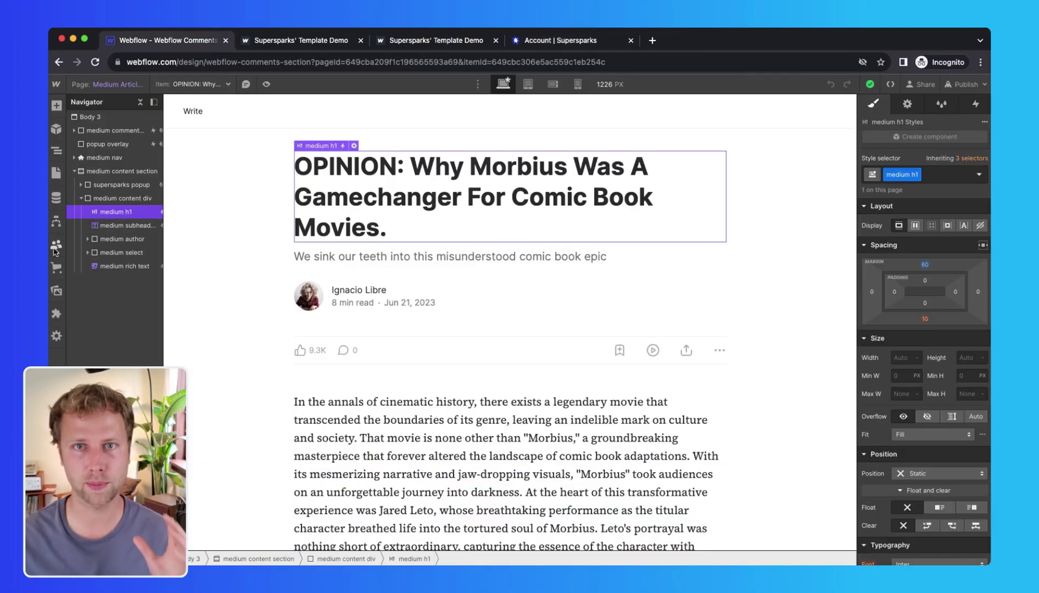
left_click(58, 247)
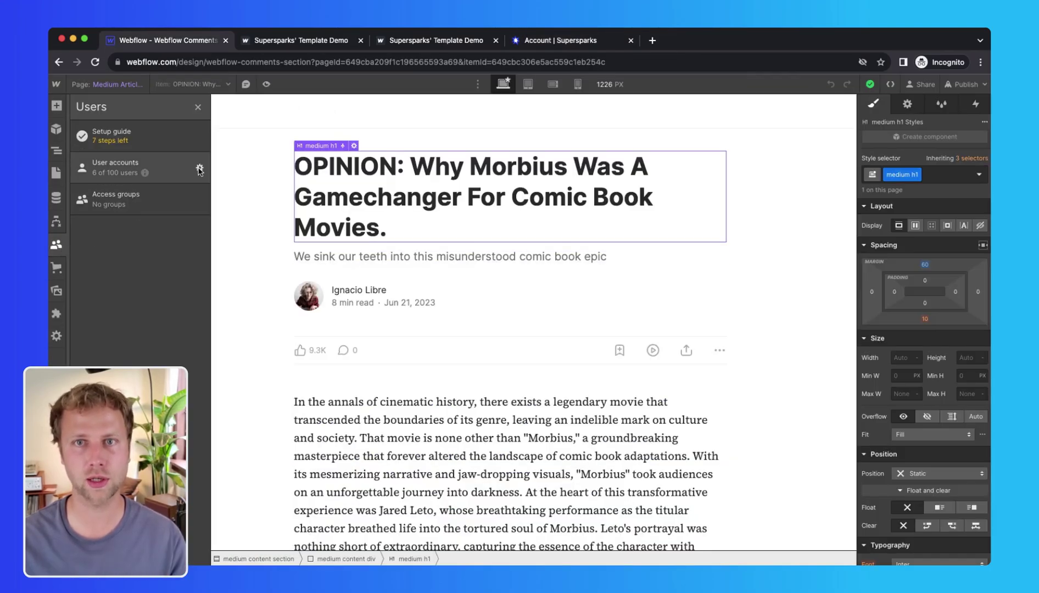
left_click(199, 169)
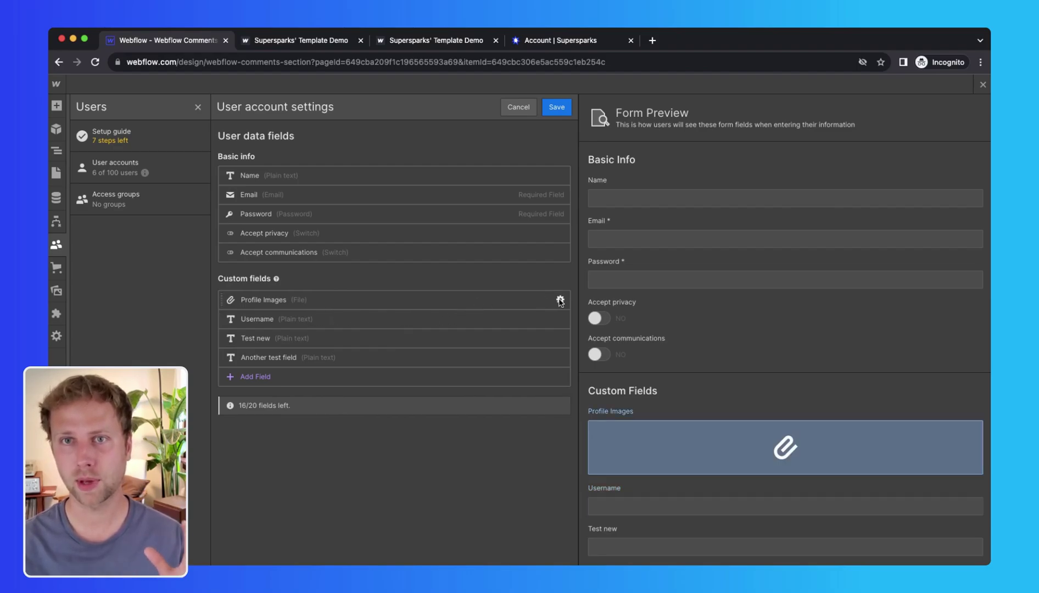
left_click(560, 300)
scroll(317, 367, "down", 2)
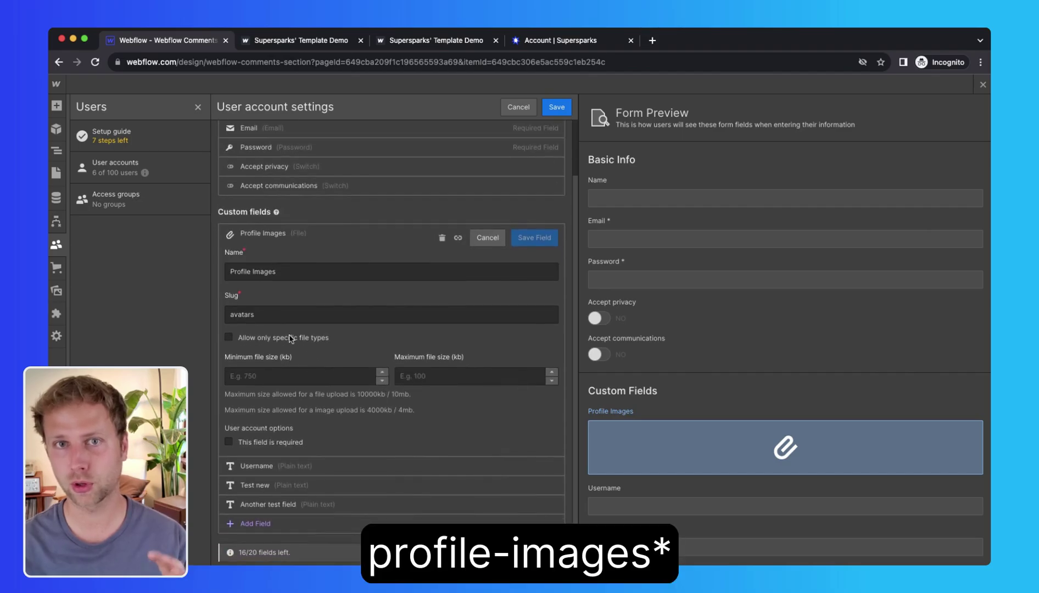
double_click(244, 313)
type("profile-images")
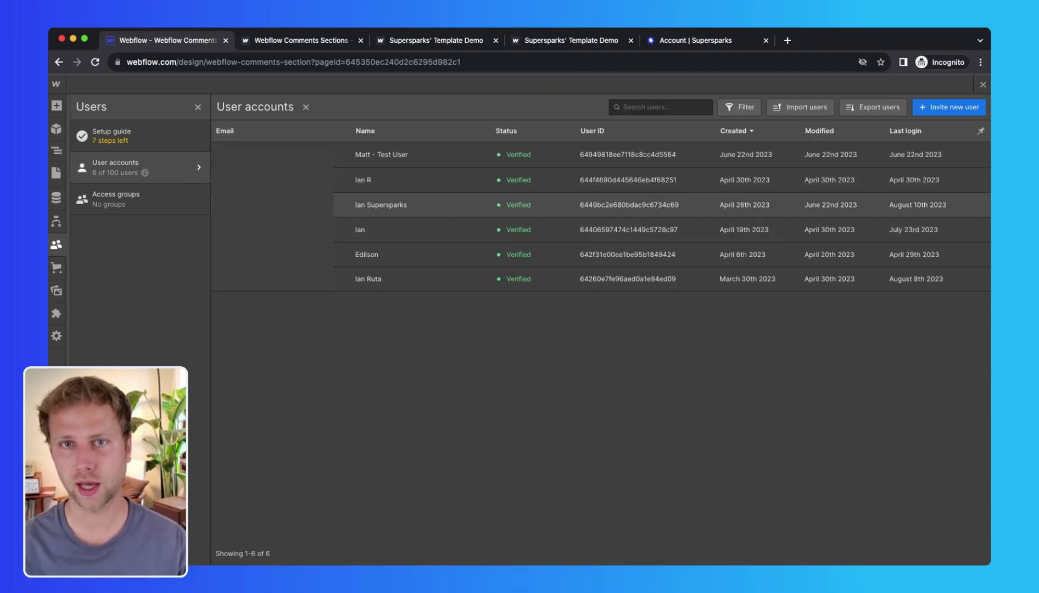
left_click(384, 205)
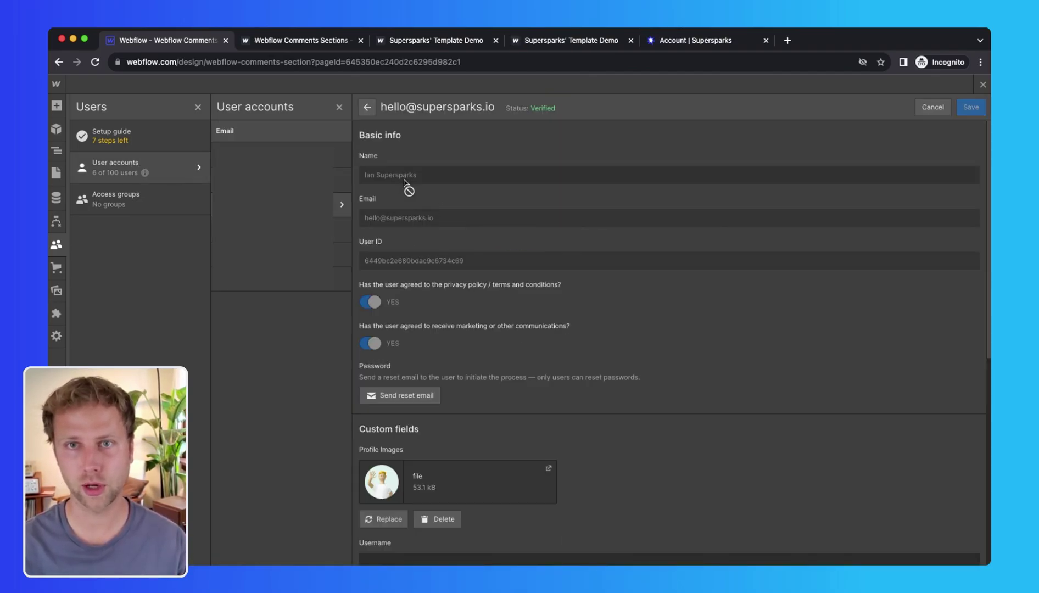
key("super+2")
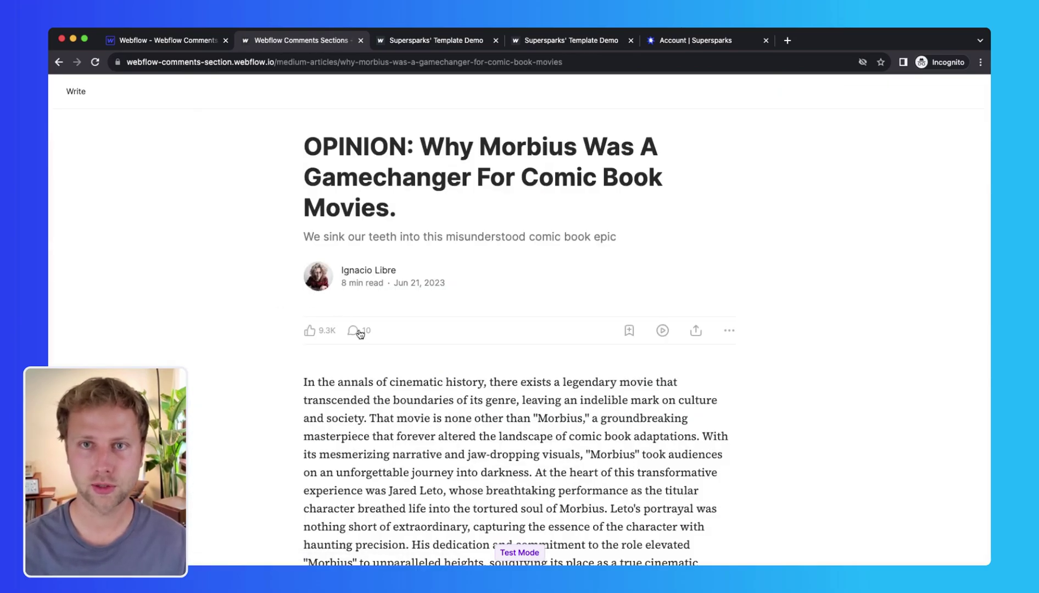
Step: Post a response on the Morbius article as the logged-in member
left_click(354, 331)
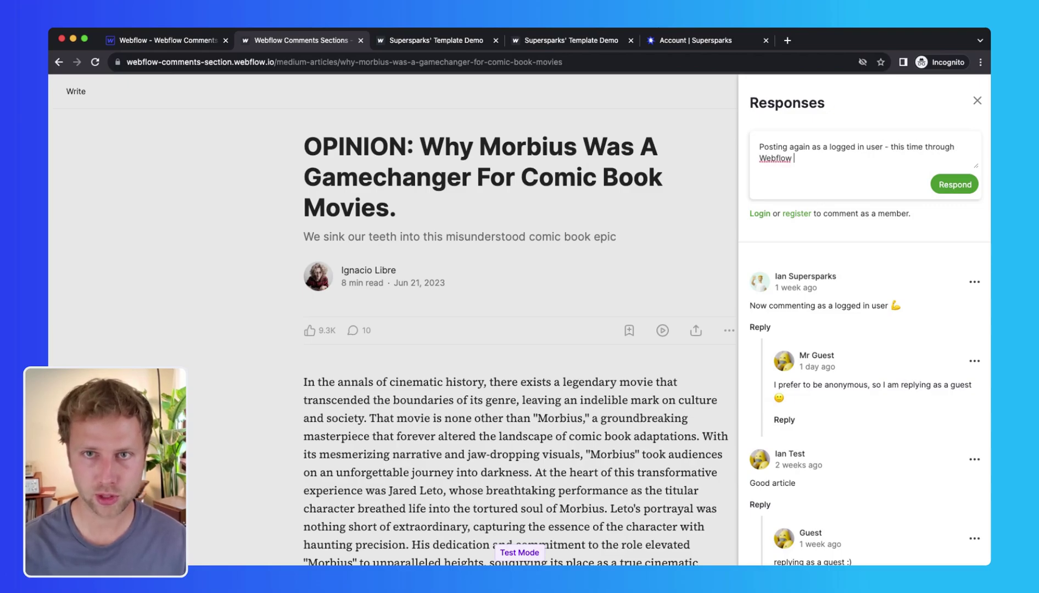
left_click(955, 187)
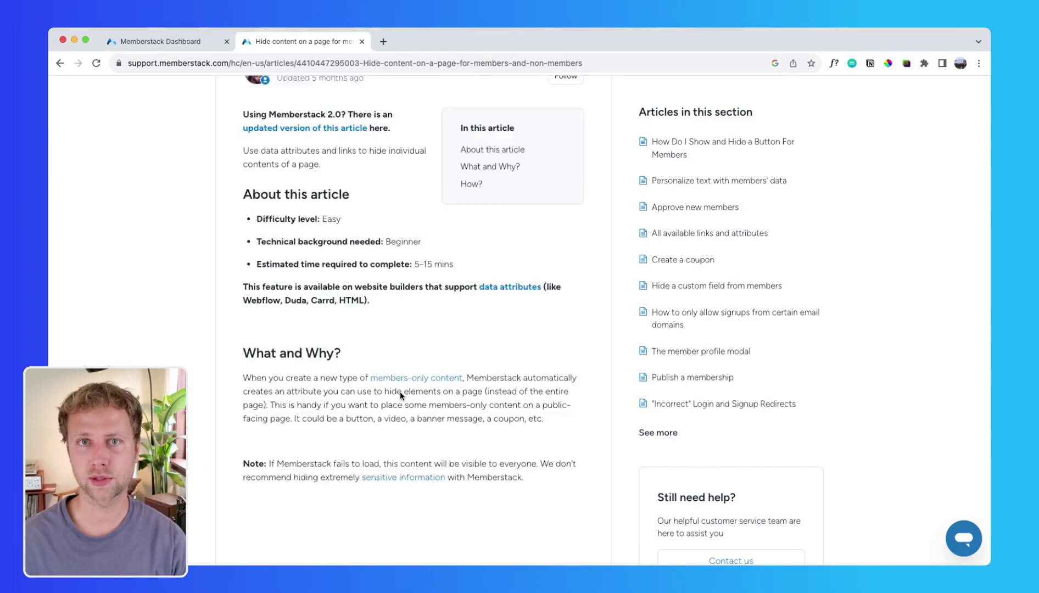
Step: Give the guest name input a custom attribute data-ms-content with value !members
scroll(400, 391, "down", 10)
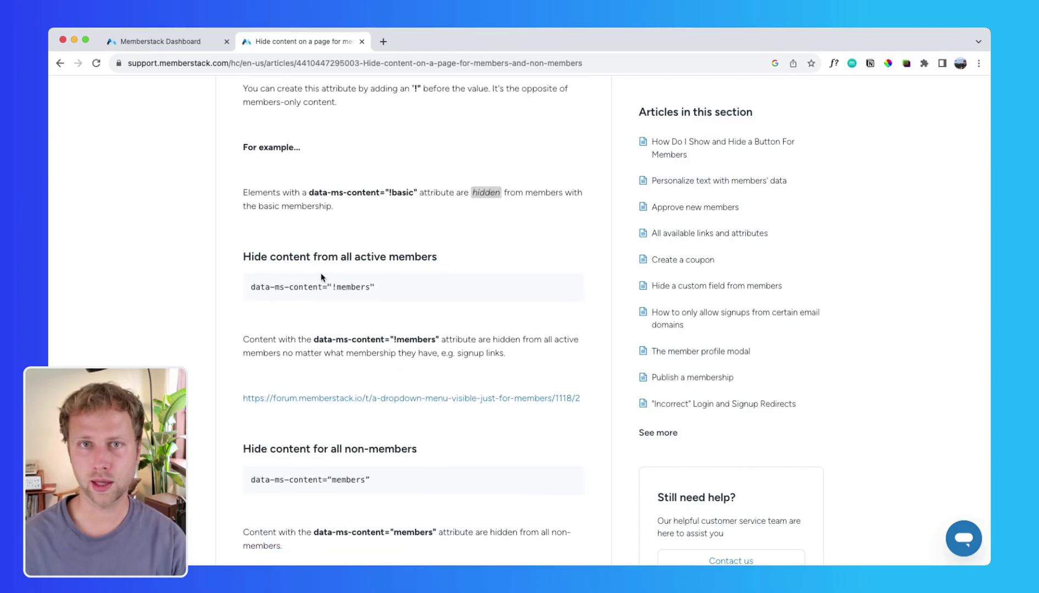
left_click_drag(323, 287, 245, 293)
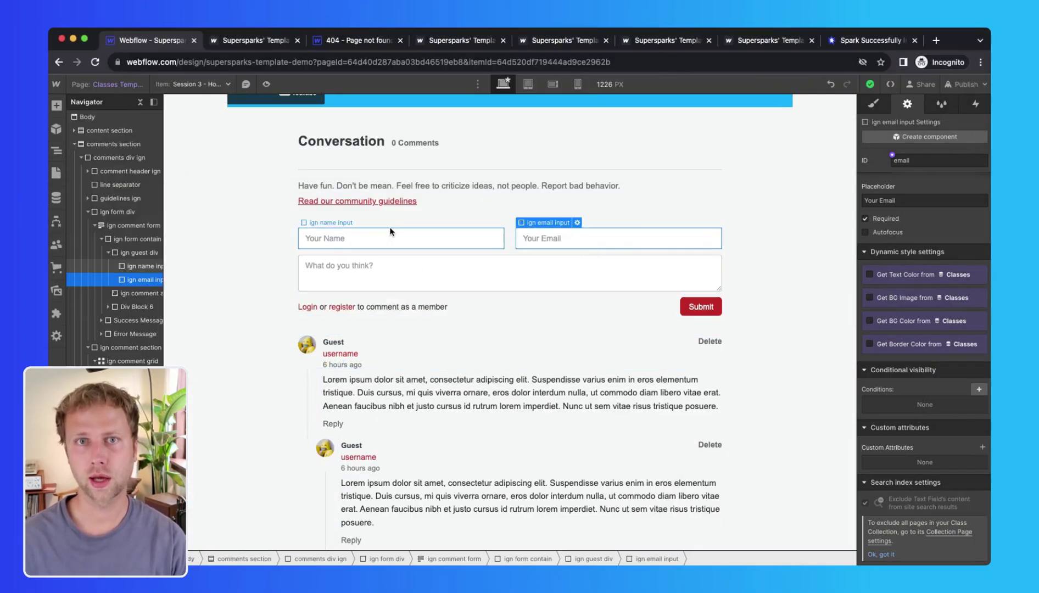
left_click(390, 239)
scroll(986, 460, "down", 5)
left_click(982, 446)
key("super+v")
left_click(912, 504)
type("!me")
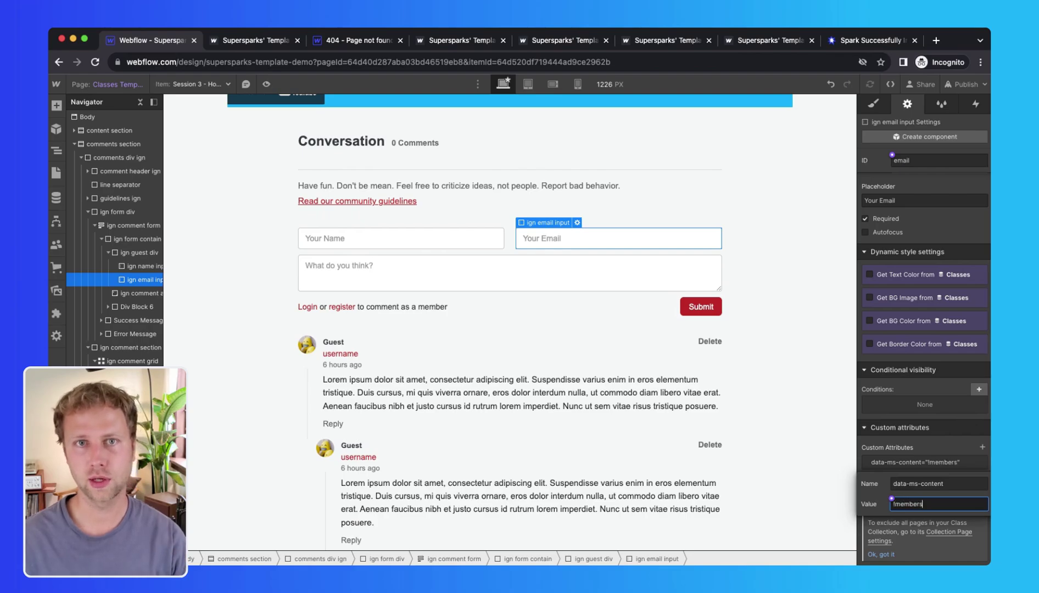
key("Return")
Step: Publish the site to its webflow.io domain and reload the live Session 3 page
scroll(612, 309, "up", 1)
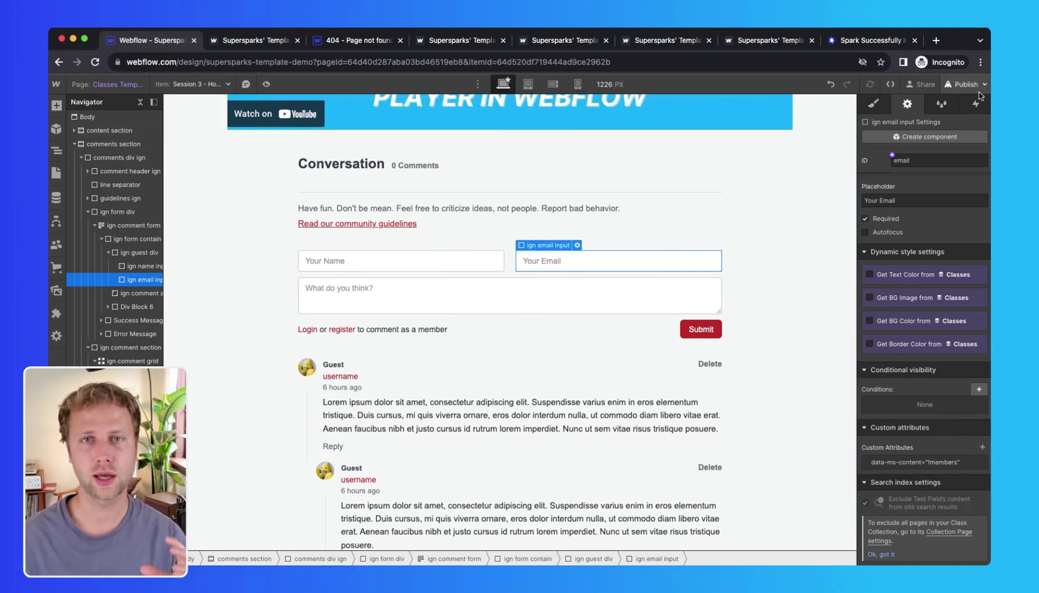
left_click(965, 84)
left_click(930, 276)
left_click(255, 40)
key("super+r")
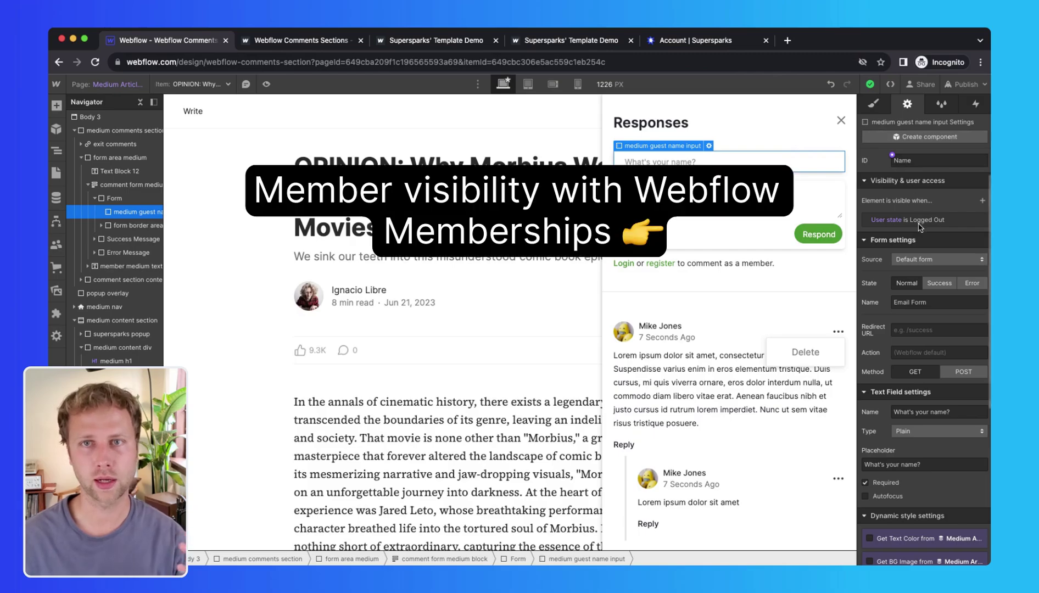
Step: Open the guest name input's 'User state is Logged Out' visibility condition
left_click(921, 223)
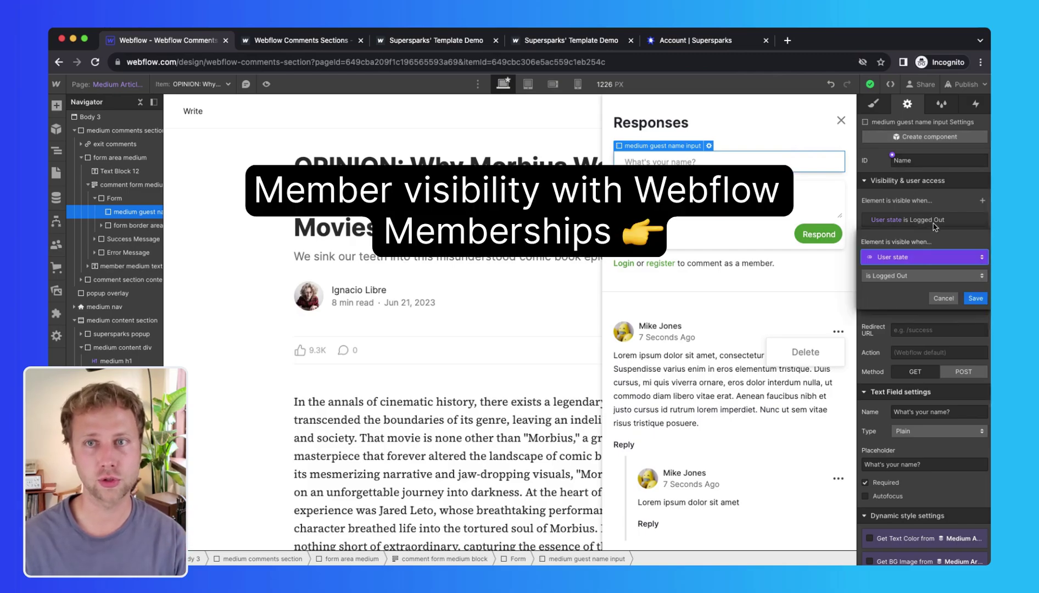